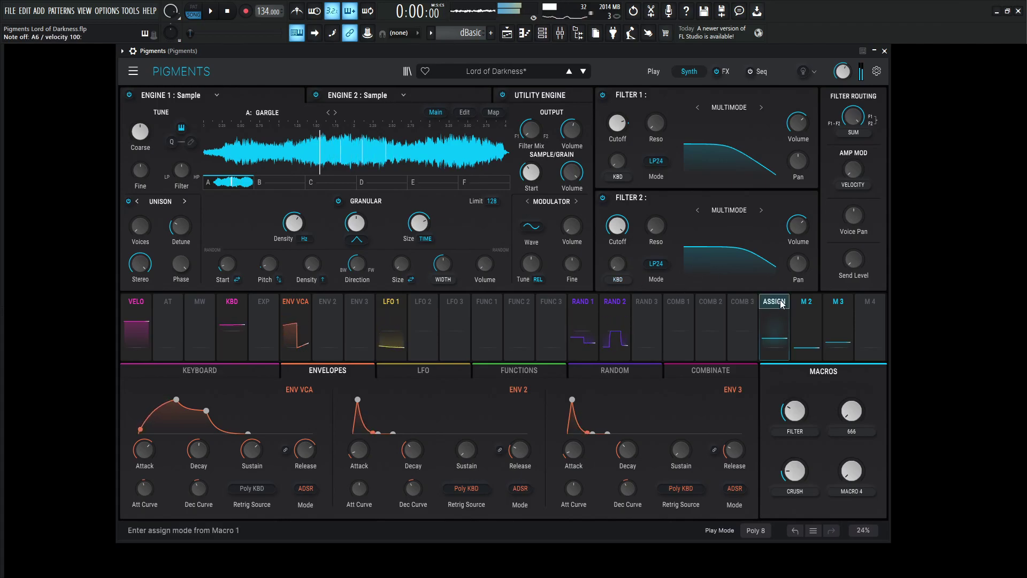
Step: Raise the FILTER macro, set CRUSH to about 0.39, then push FILTER to about 0.6
mouse_move(795, 410)
mouse_down()
mouse_move(795, 378)
mouse_move(795, 397)
mouse_up()
mouse_move(795, 411)
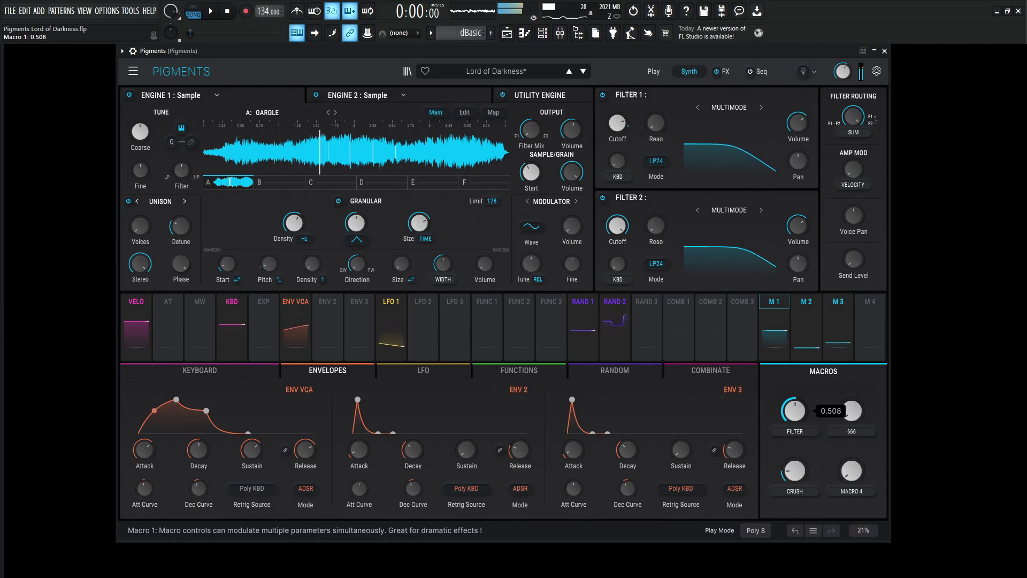
mouse_move(794, 470)
mouse_down()
mouse_move(795, 461)
mouse_move(794, 474)
mouse_up()
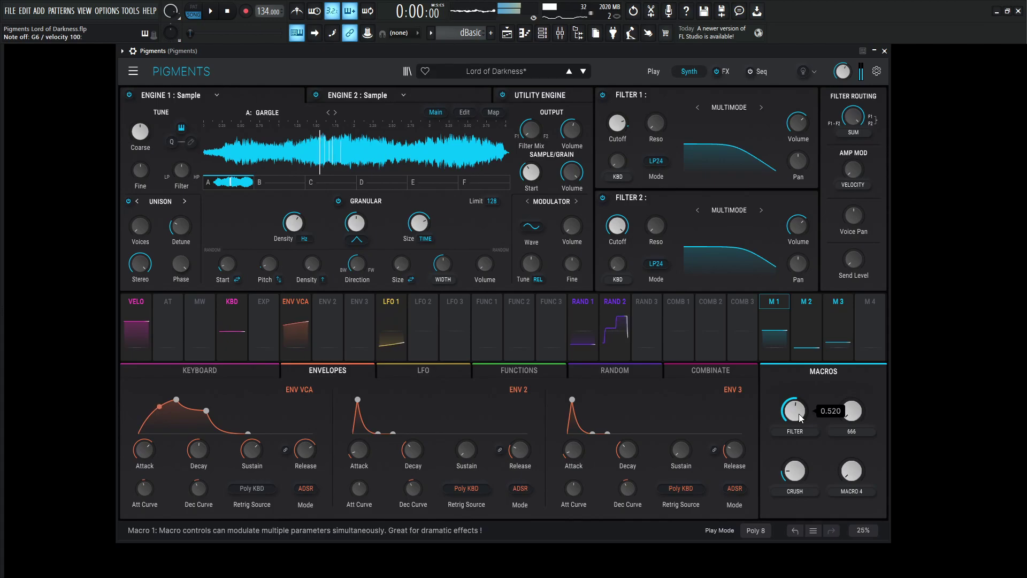
drag(799, 417, 801, 415)
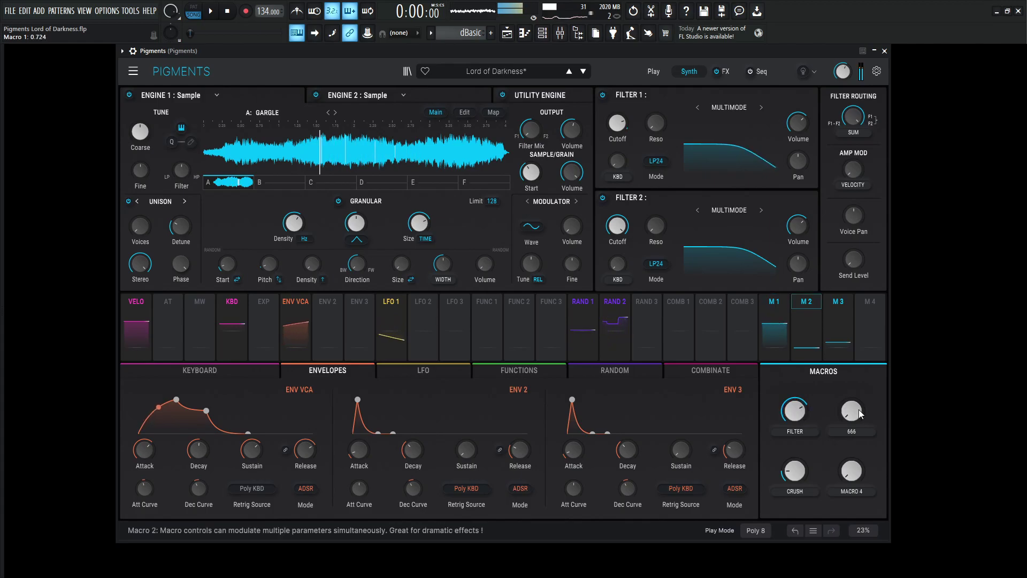
drag(851, 411, 851, 345)
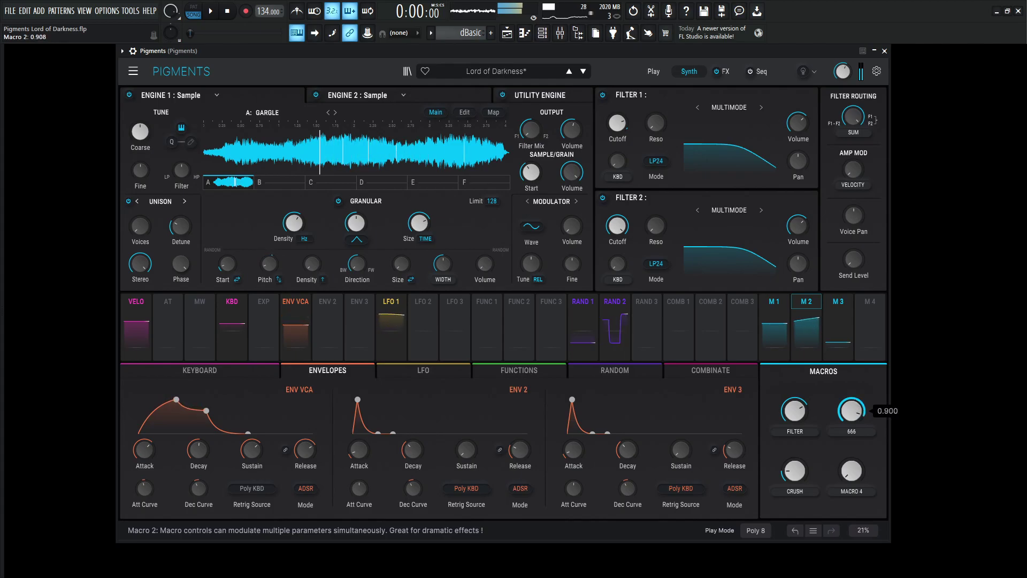
drag(851, 410, 848, 550)
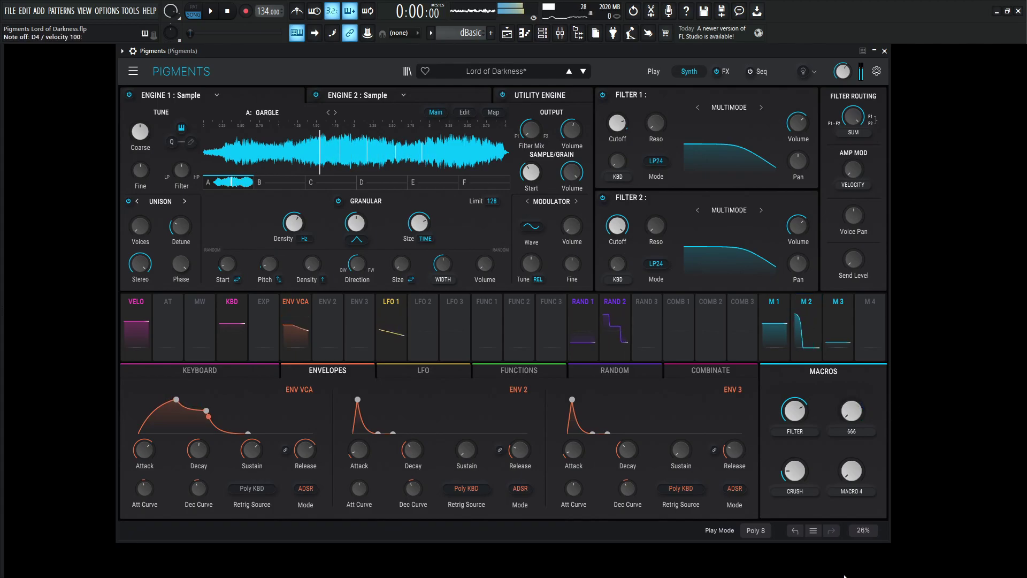
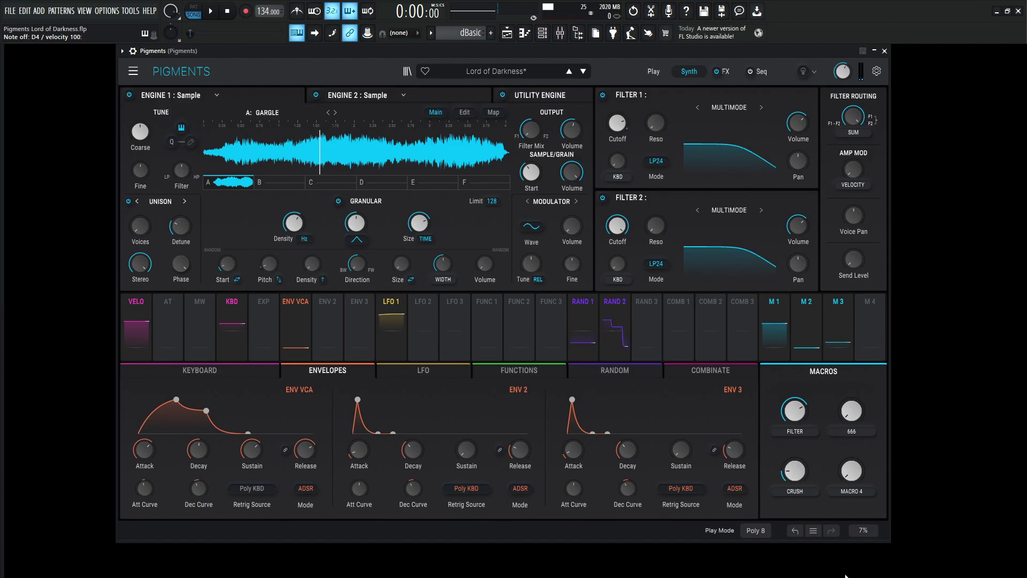
Step: Bypass all effects at once from the FX page, then return to the Synth page
click(725, 71)
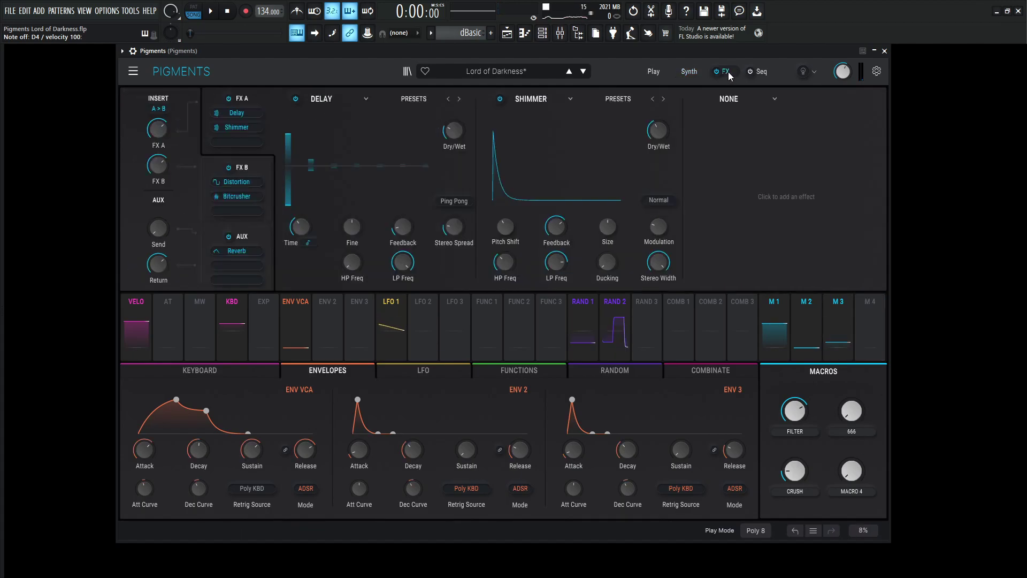
click(717, 71)
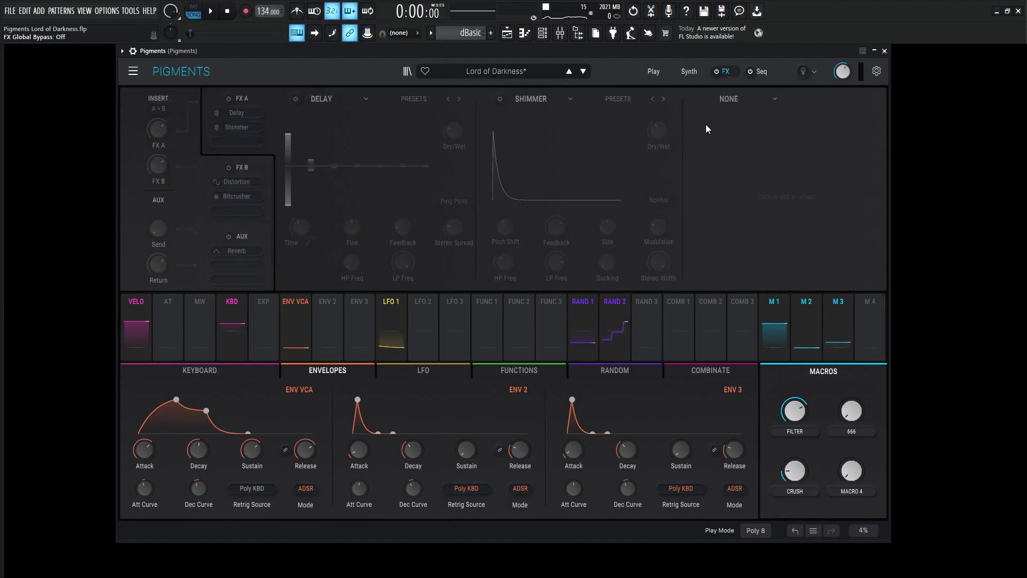
click(690, 72)
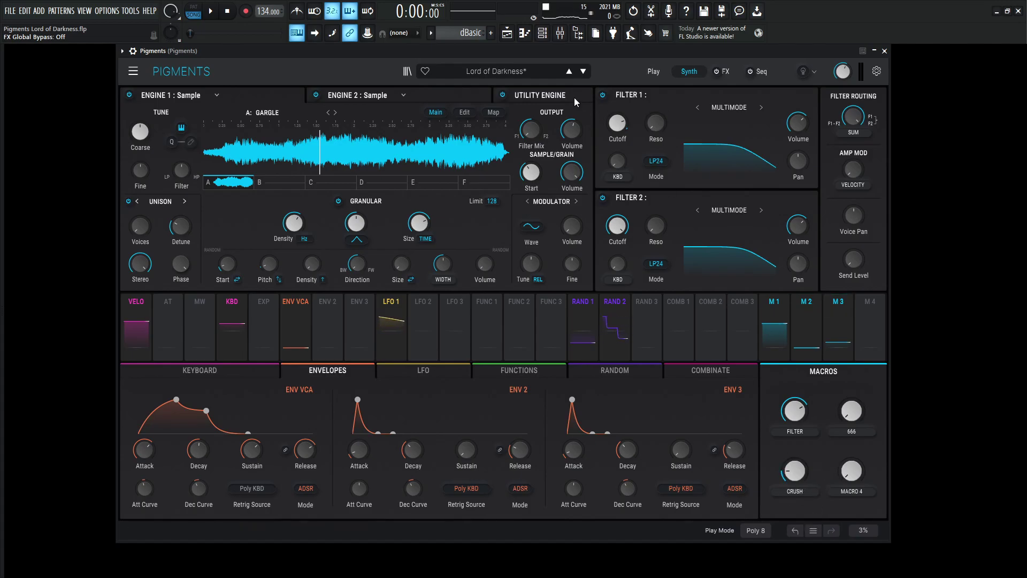
Step: Power off the Utility engine and the second sample engine
click(555, 94)
click(503, 96)
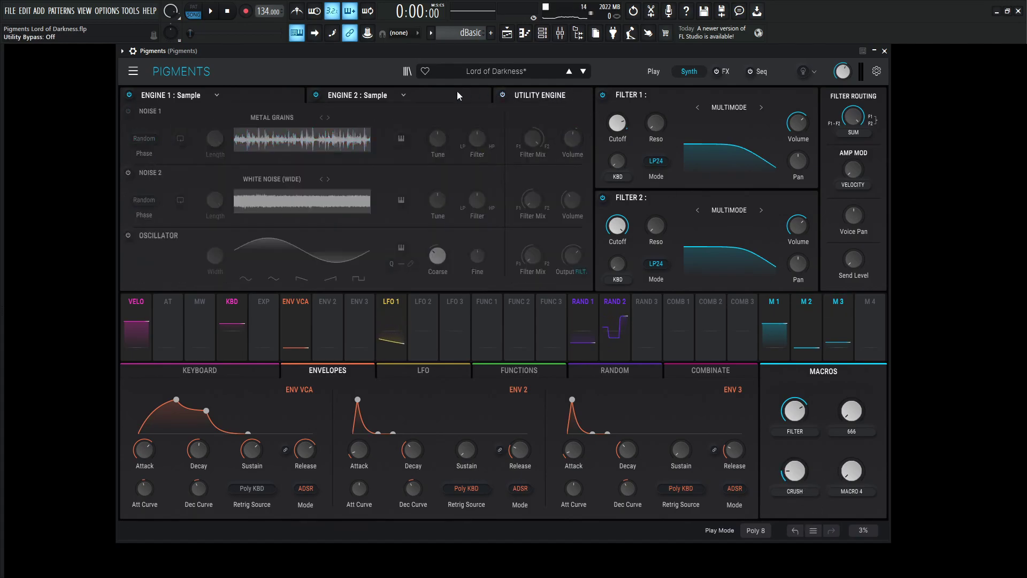
click(455, 96)
click(316, 96)
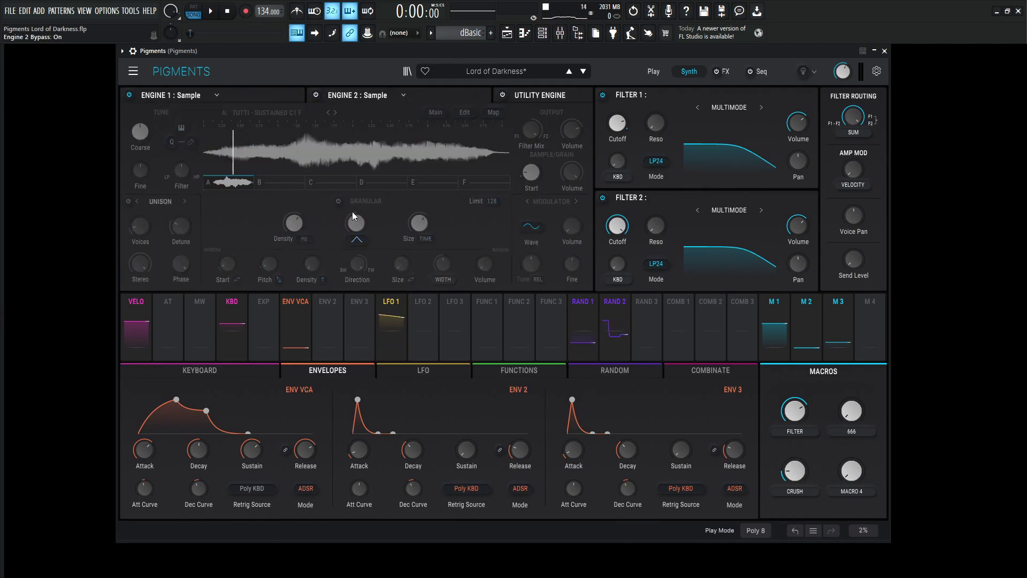
click(317, 96)
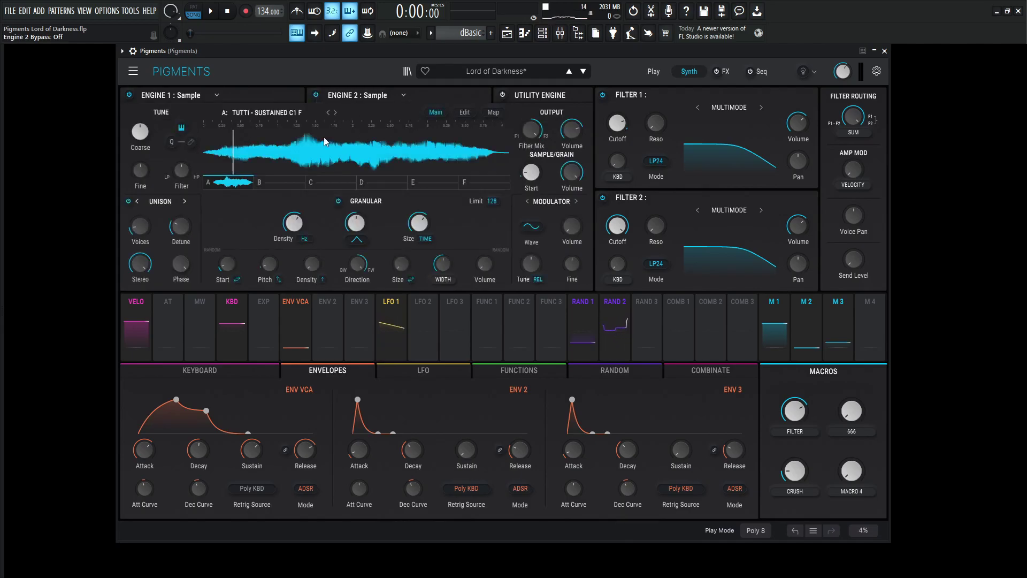
click(316, 95)
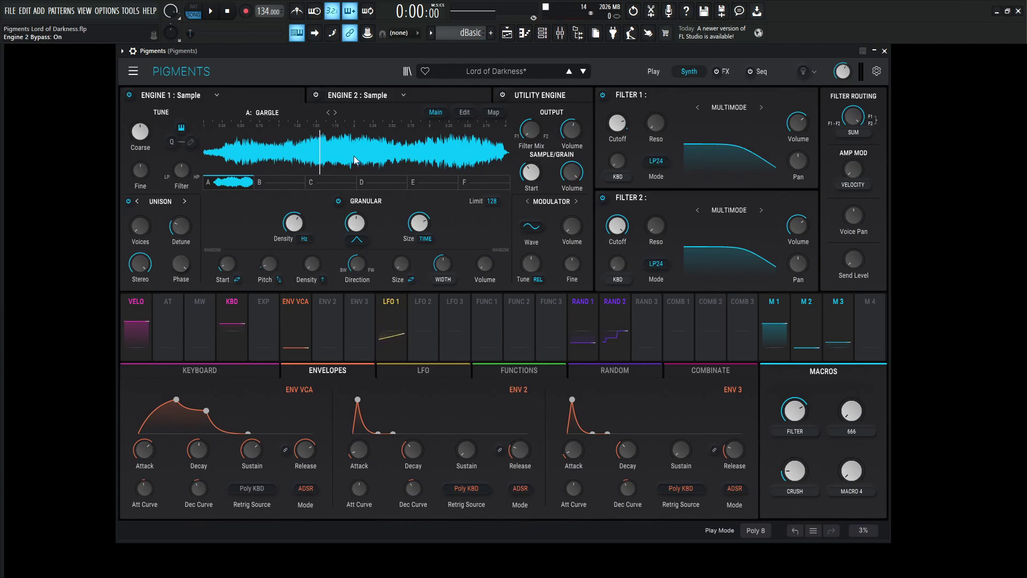
Step: Audition the GARGLE granular sound with the N, X, X, N and J note keys
key(n)
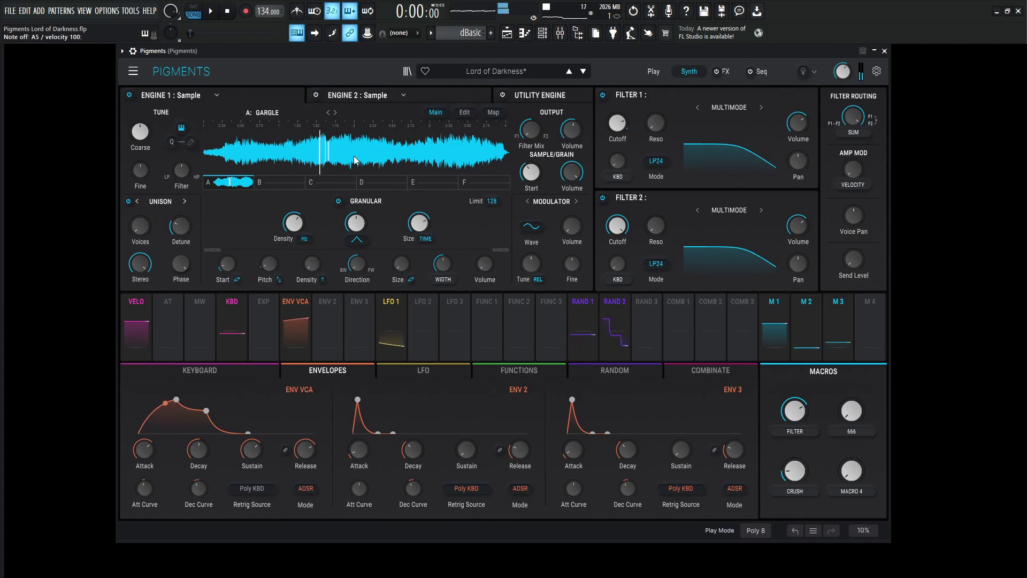
key(x)
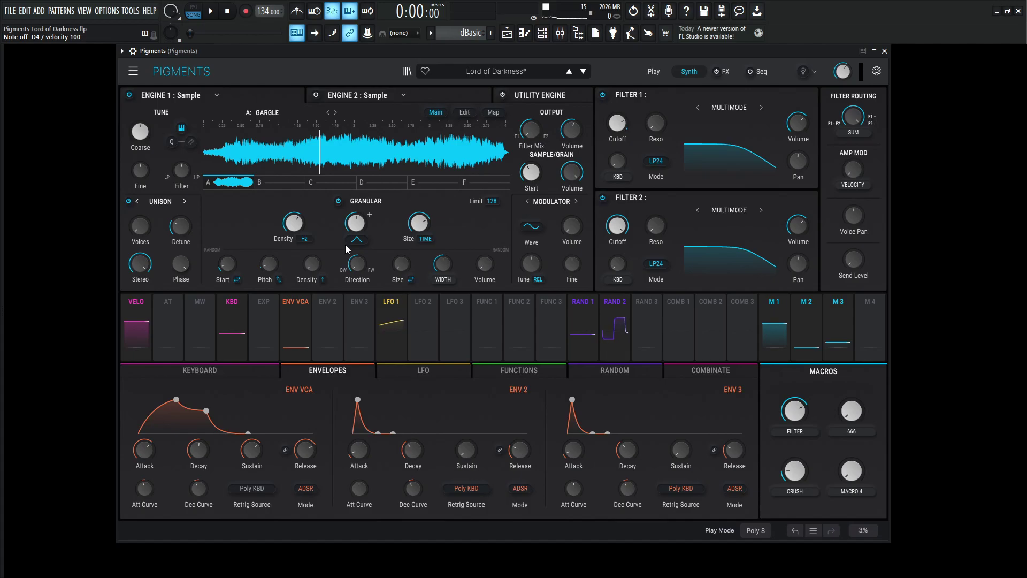
key(x)
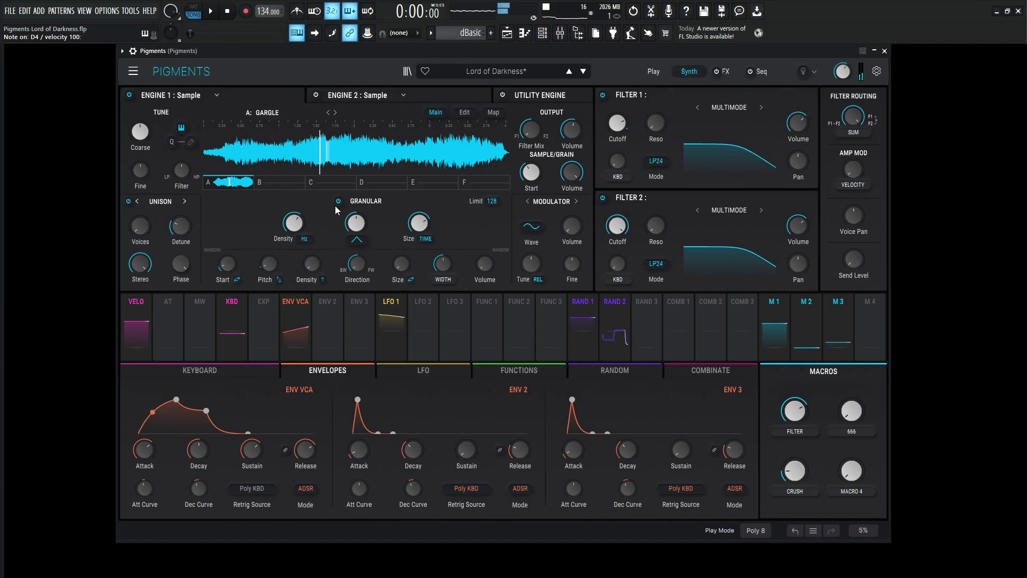
key(n)
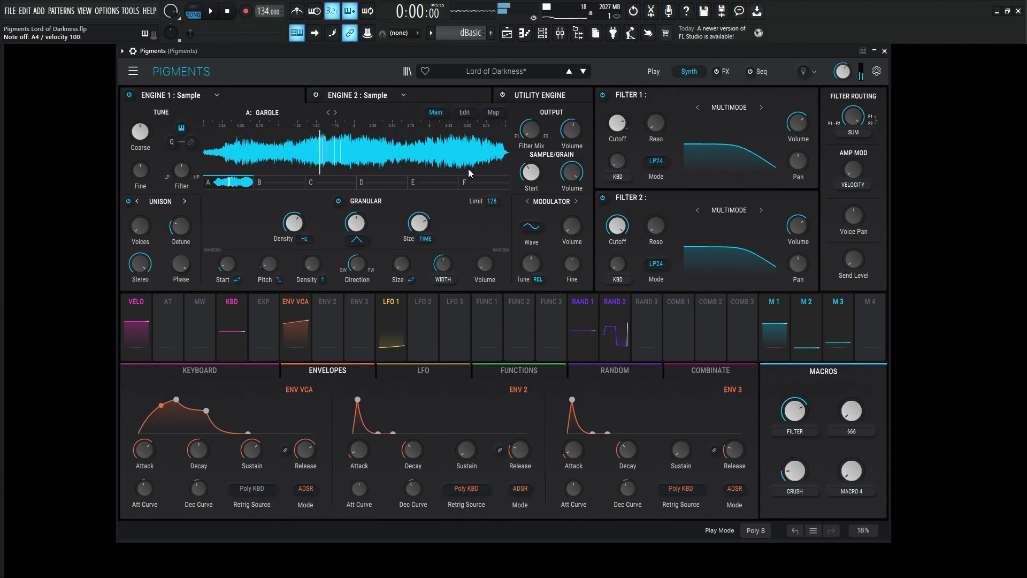
key(j)
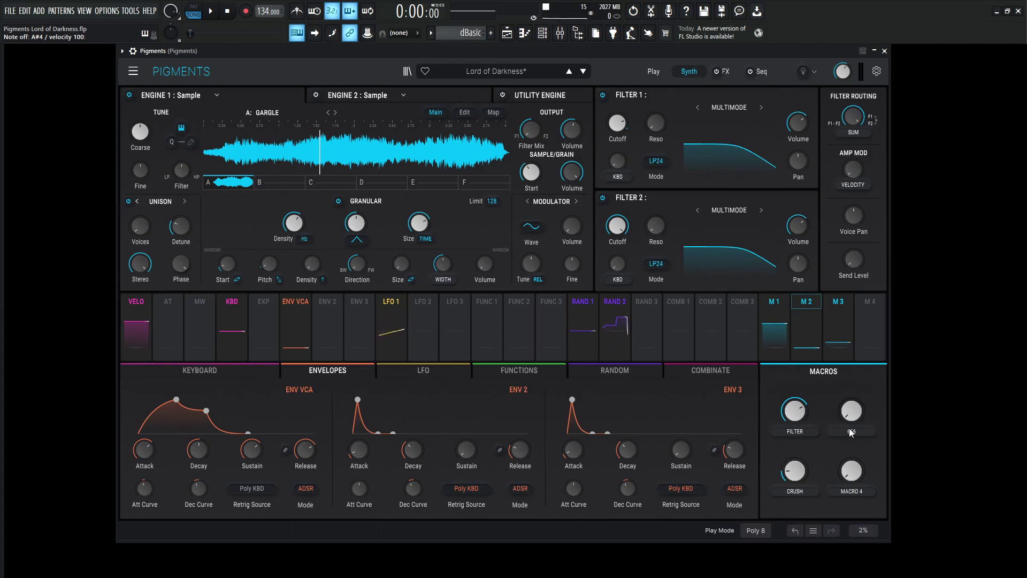
drag(852, 433, 889, 412)
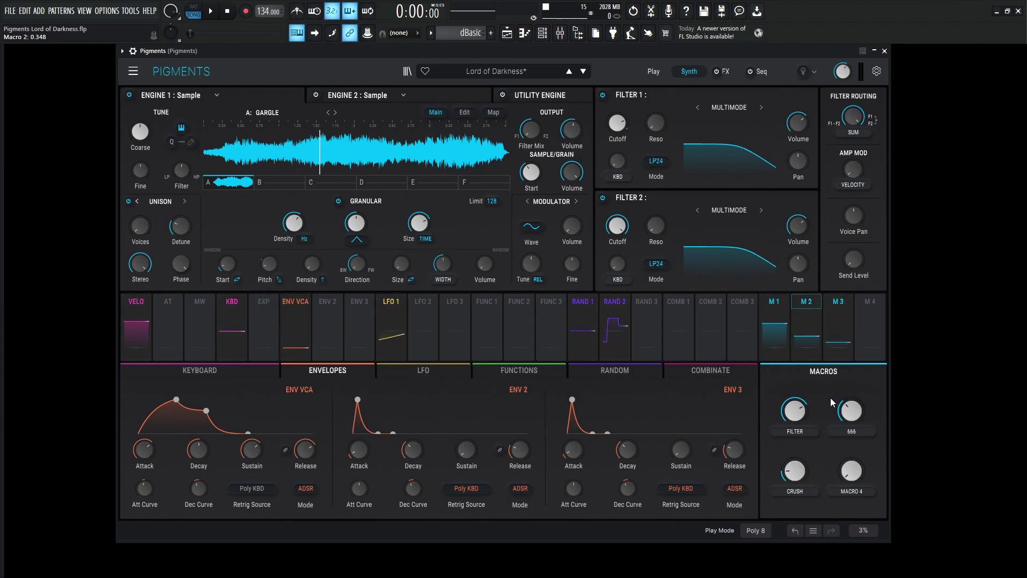
double_click(851, 409)
drag(851, 409, 851, 345)
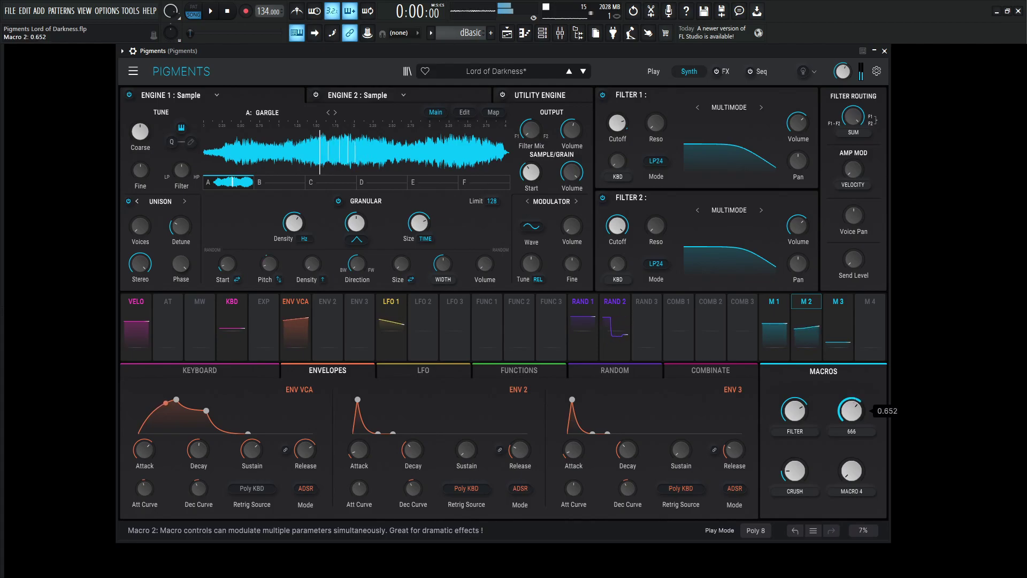
drag(852, 410, 851, 354)
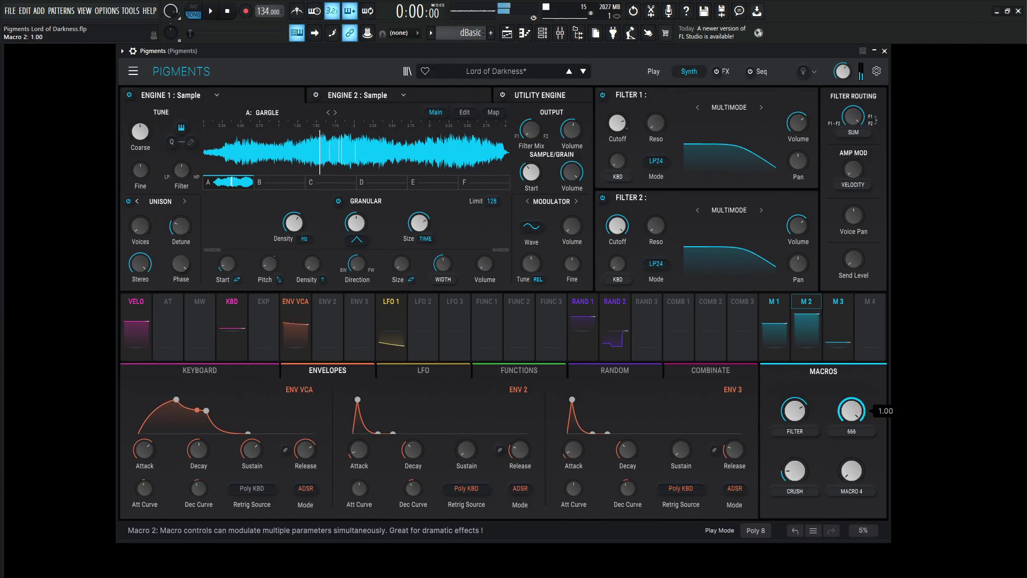
drag(851, 410, 852, 481)
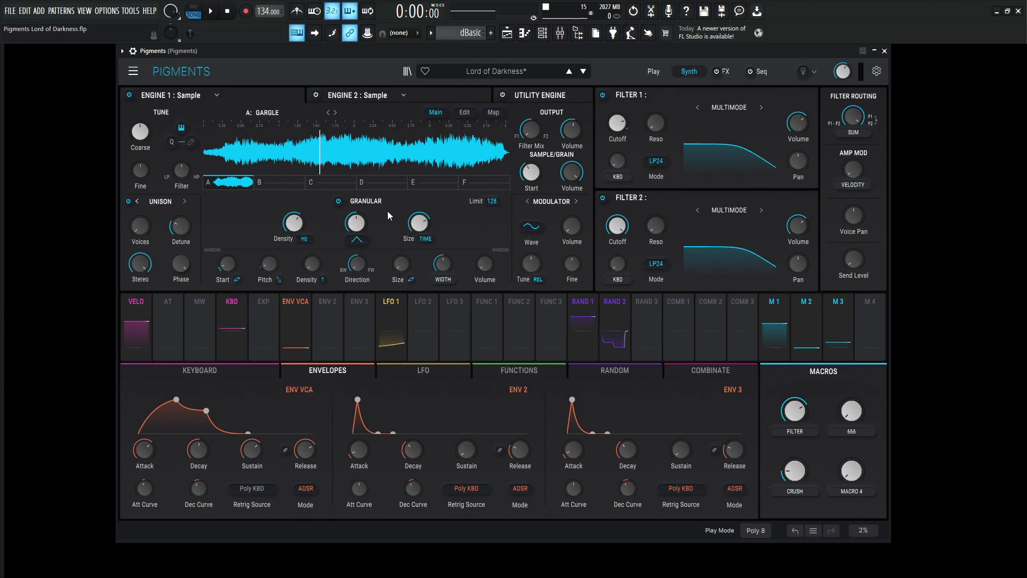
key(n)
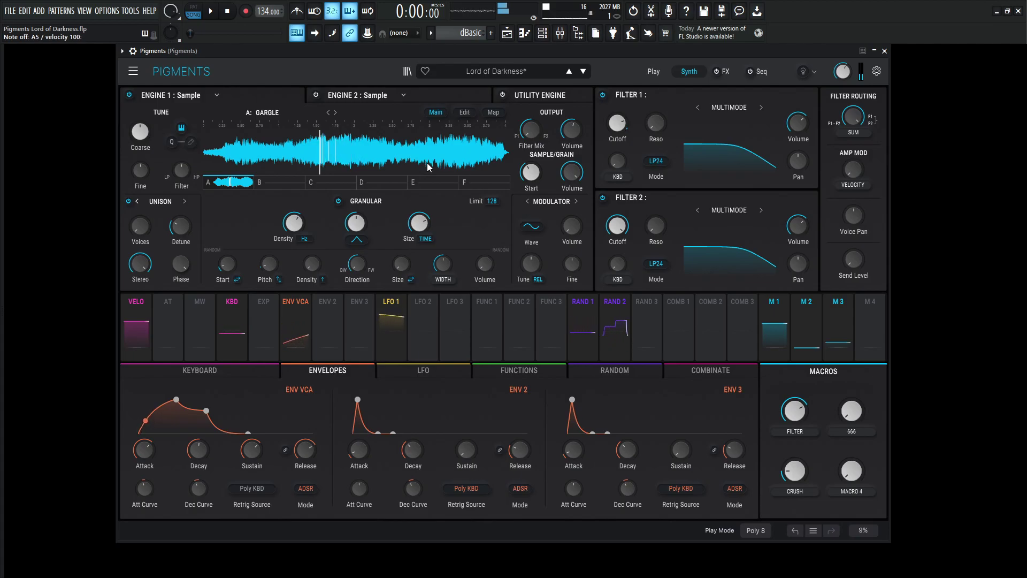
key(x)
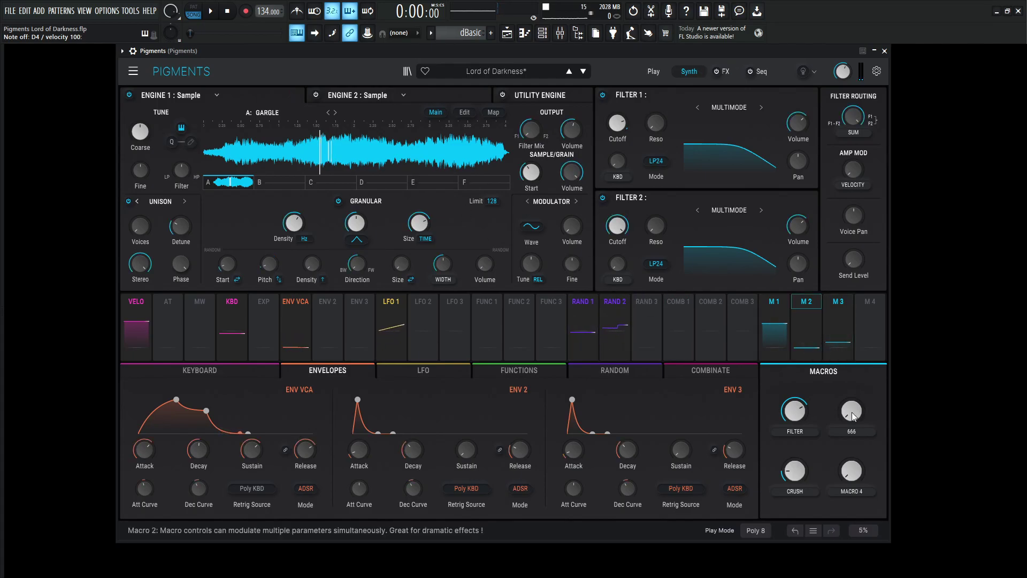
Step: Show the 666 macro's routings, power off Engine 1 and power on Engine 2
click(812, 306)
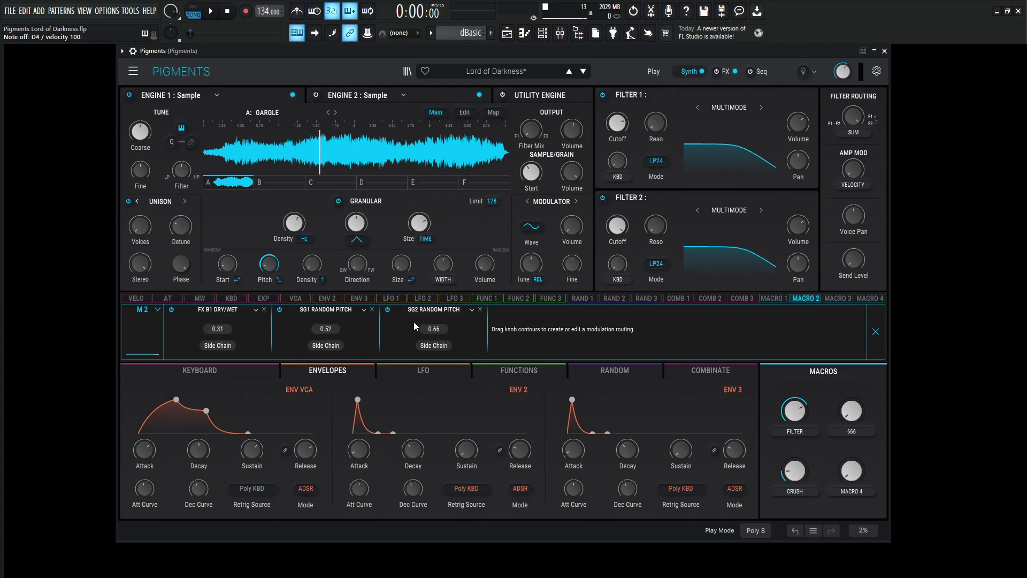
click(129, 95)
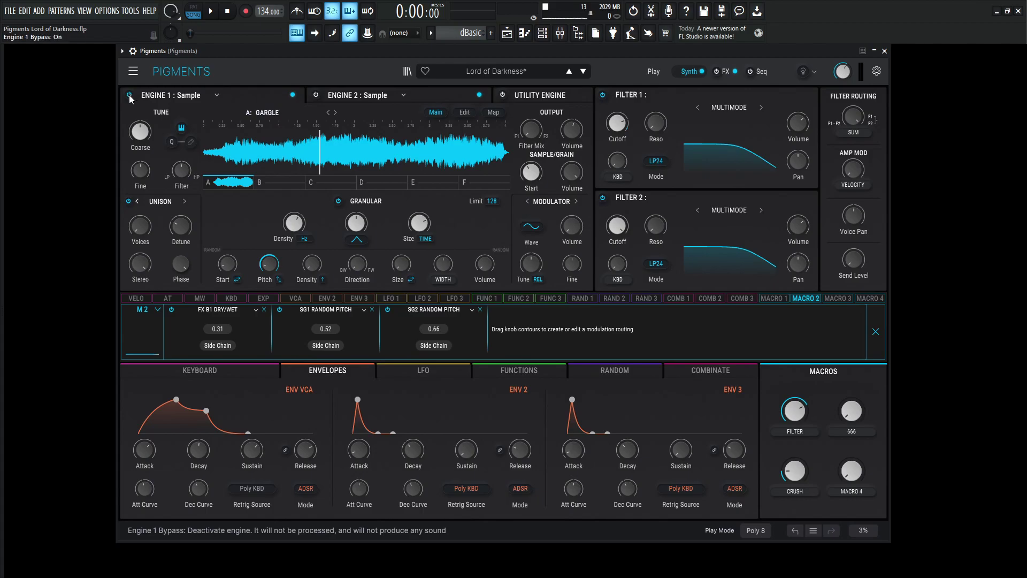
click(316, 93)
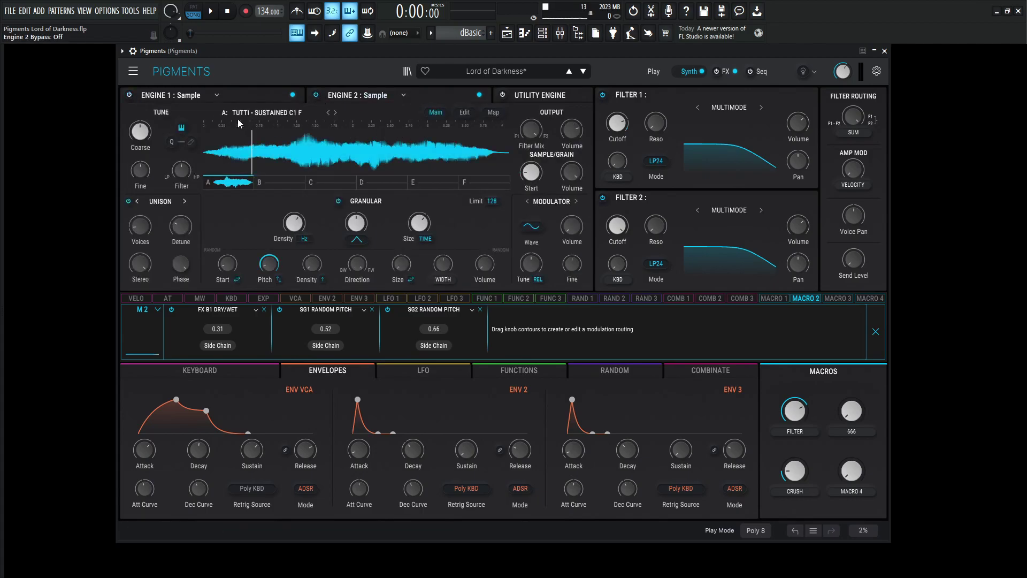
Step: Browse Engine 2's sample library, close it unchanged, and show the RAND 1 settings
click(287, 116)
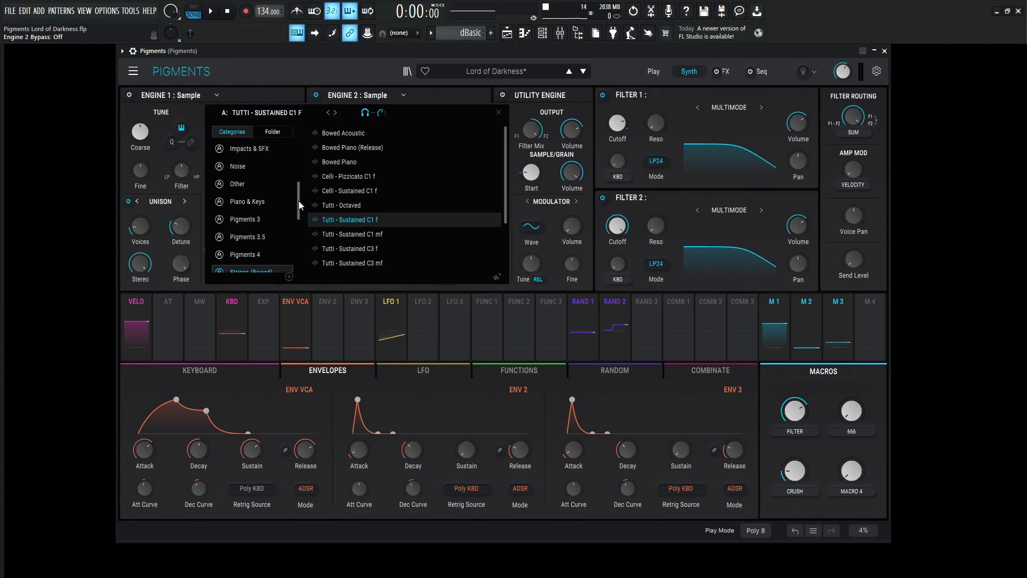
drag(298, 201, 299, 208)
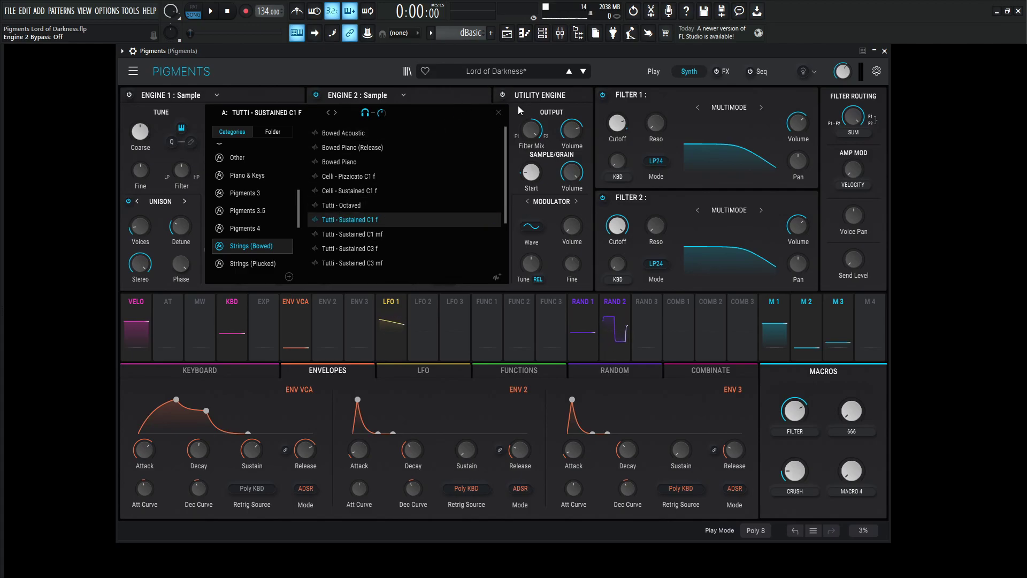
click(498, 113)
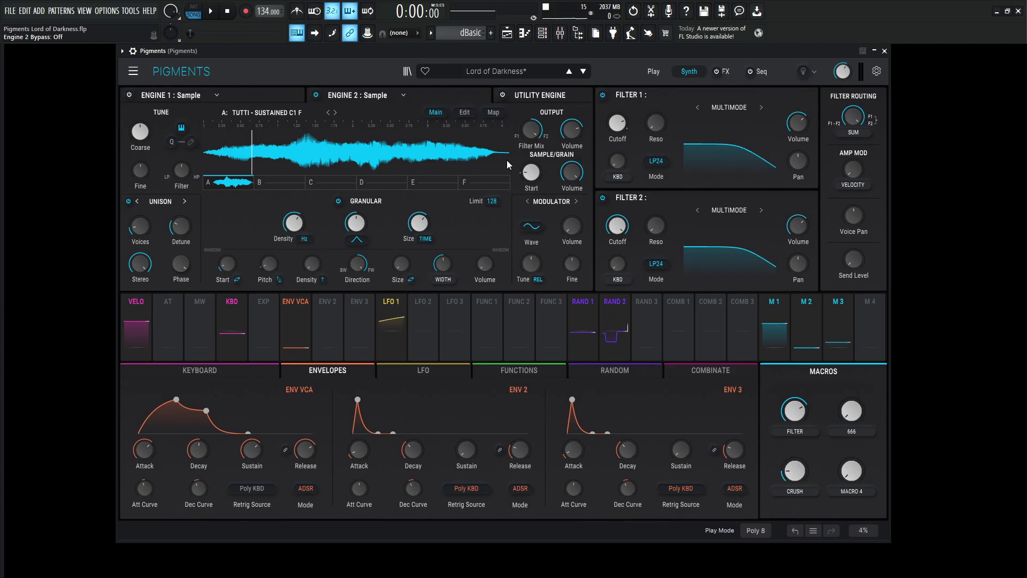
mouse_move(531, 172)
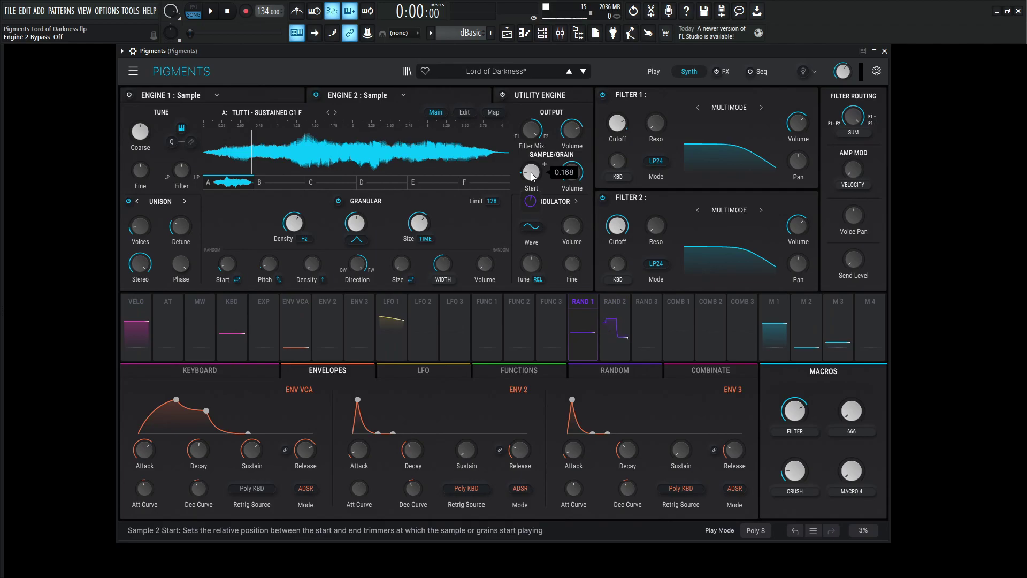
mouse_move(529, 201)
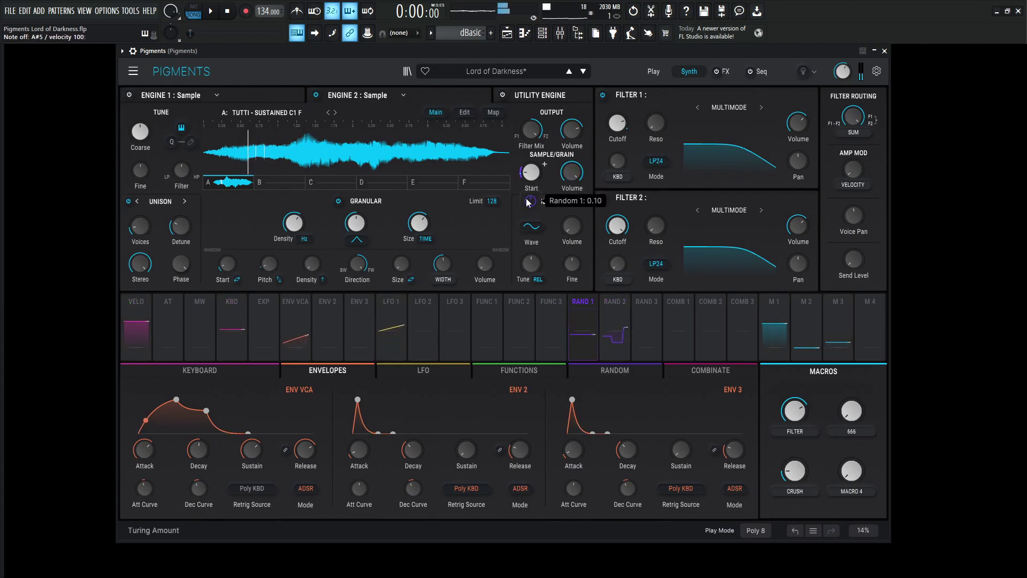
click(579, 344)
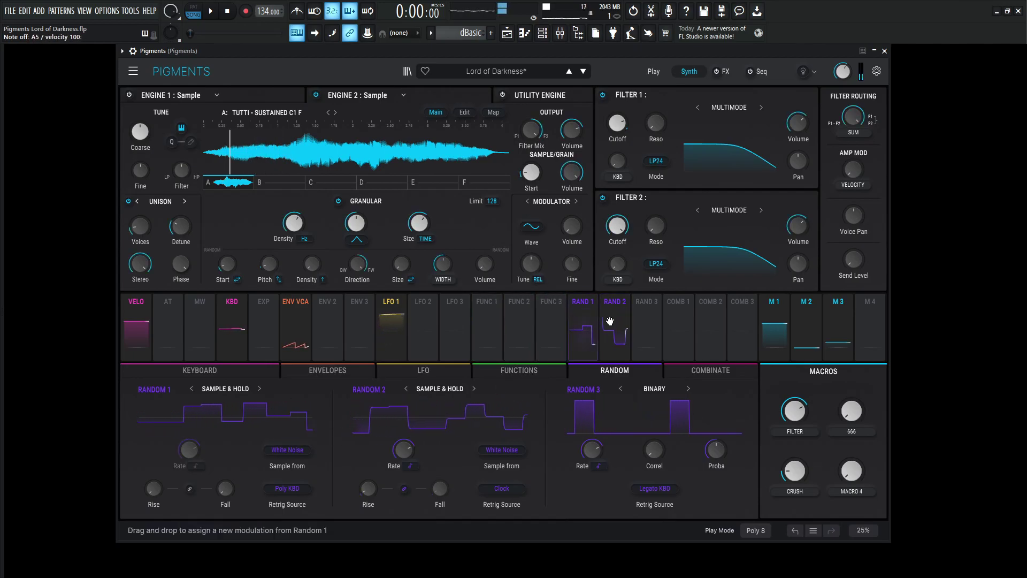
click(588, 307)
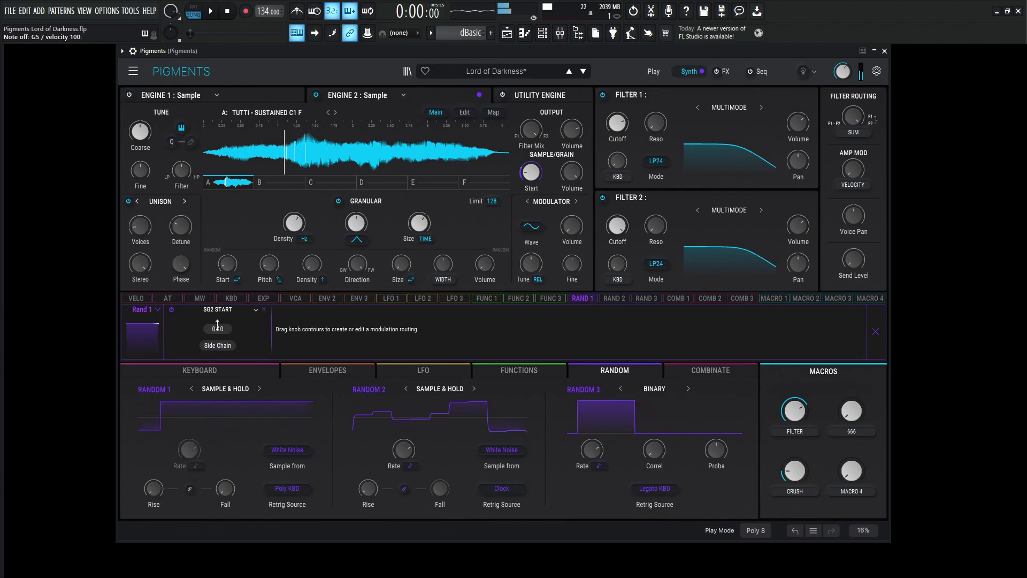
click(824, 359)
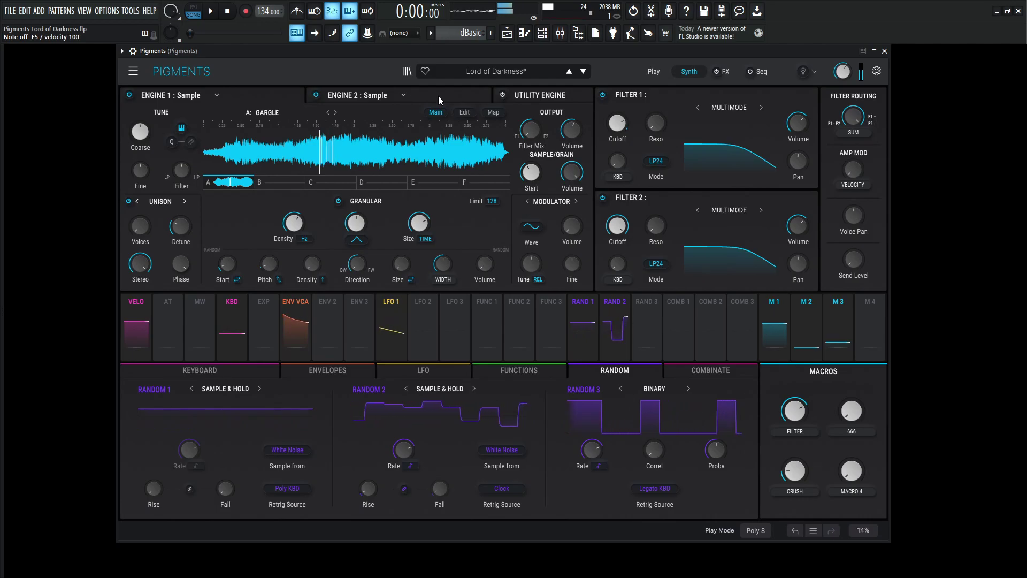
click(540, 95)
click(502, 96)
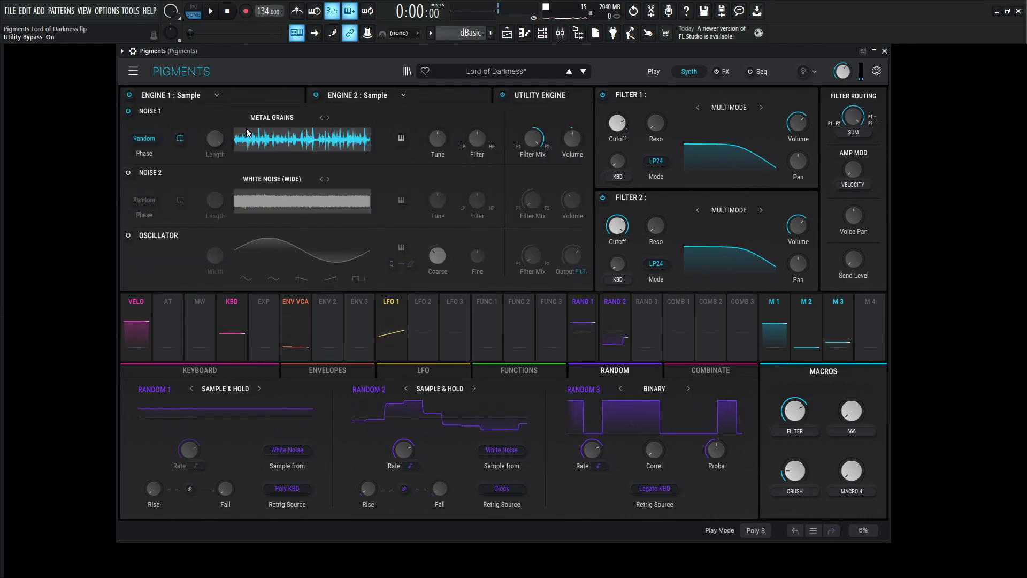
click(283, 118)
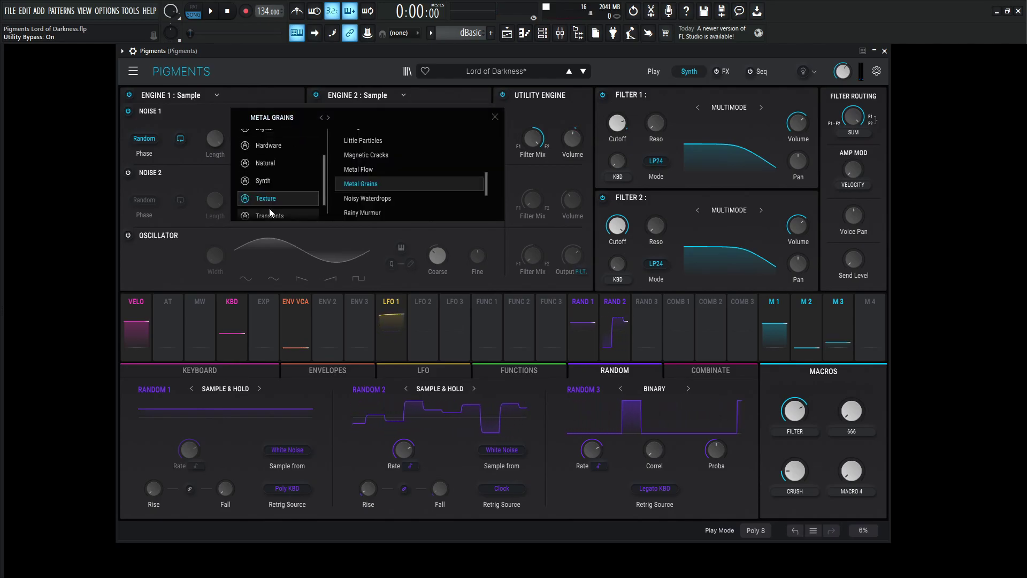
click(496, 117)
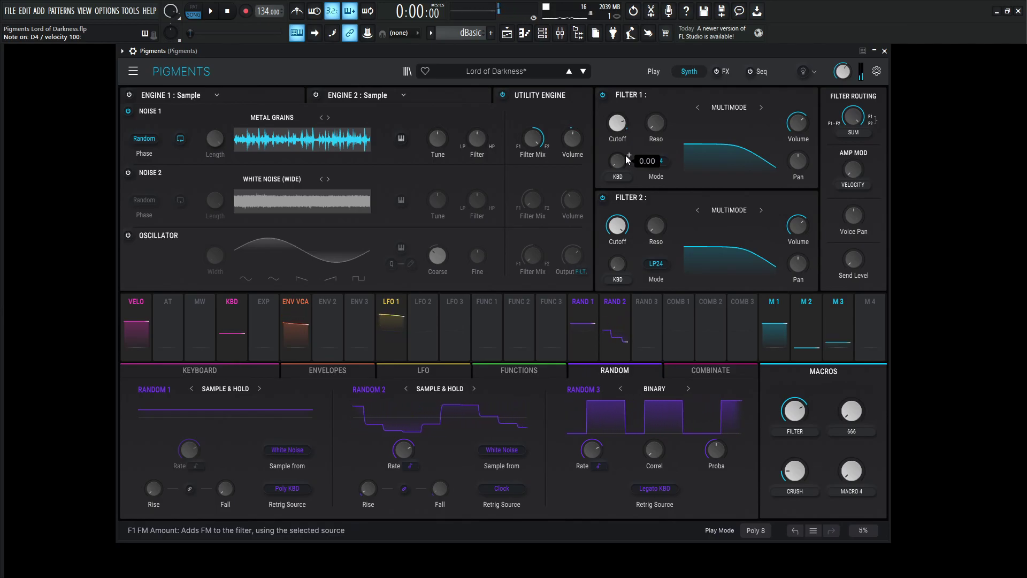
mouse_move(618, 161)
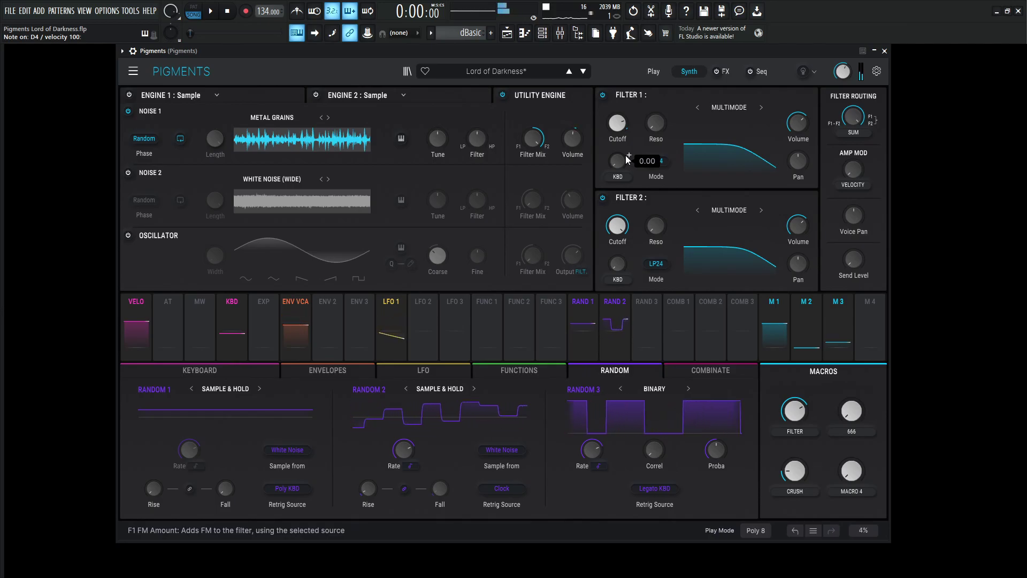
double_click(129, 95)
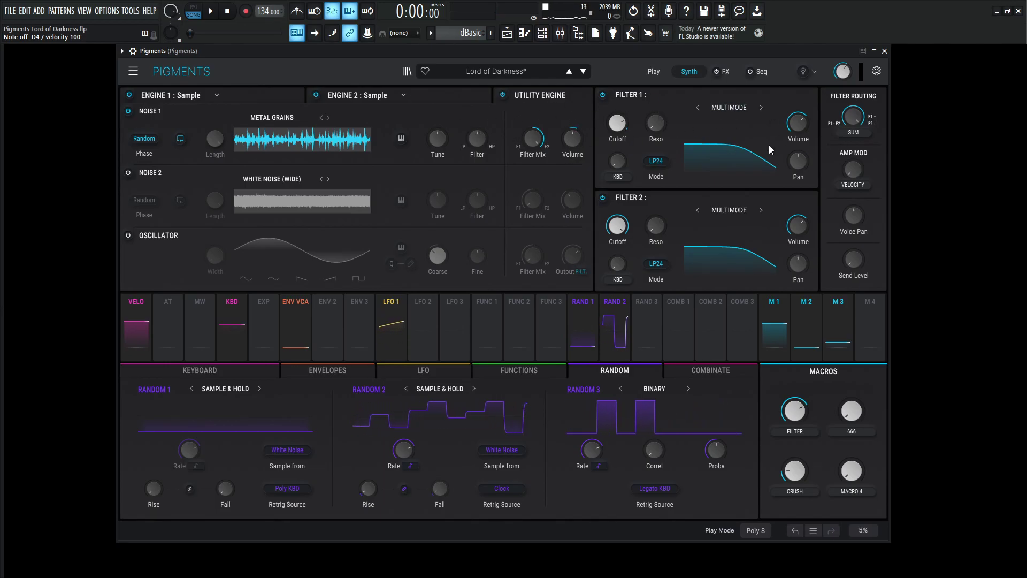
click(261, 95)
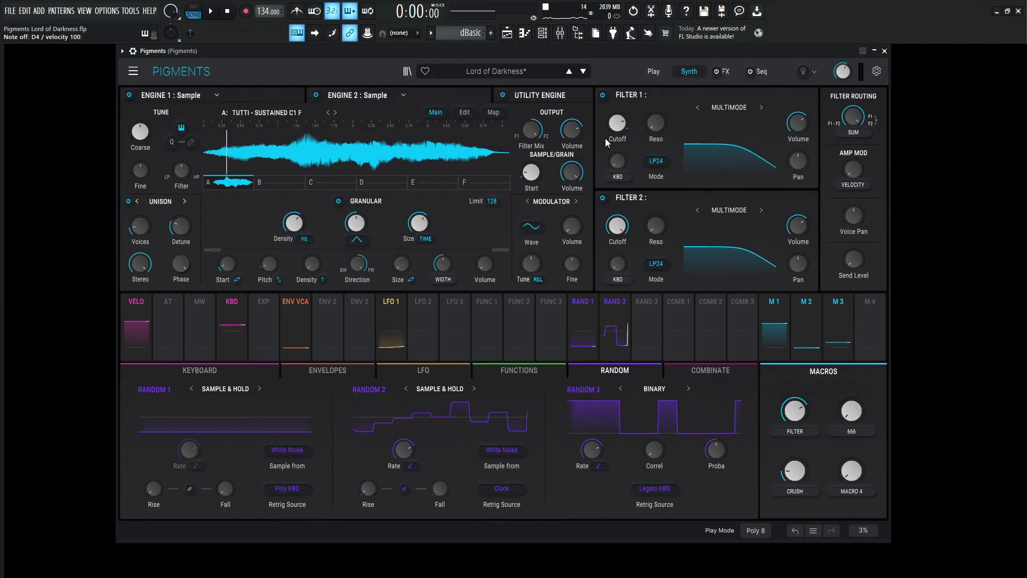
click(551, 95)
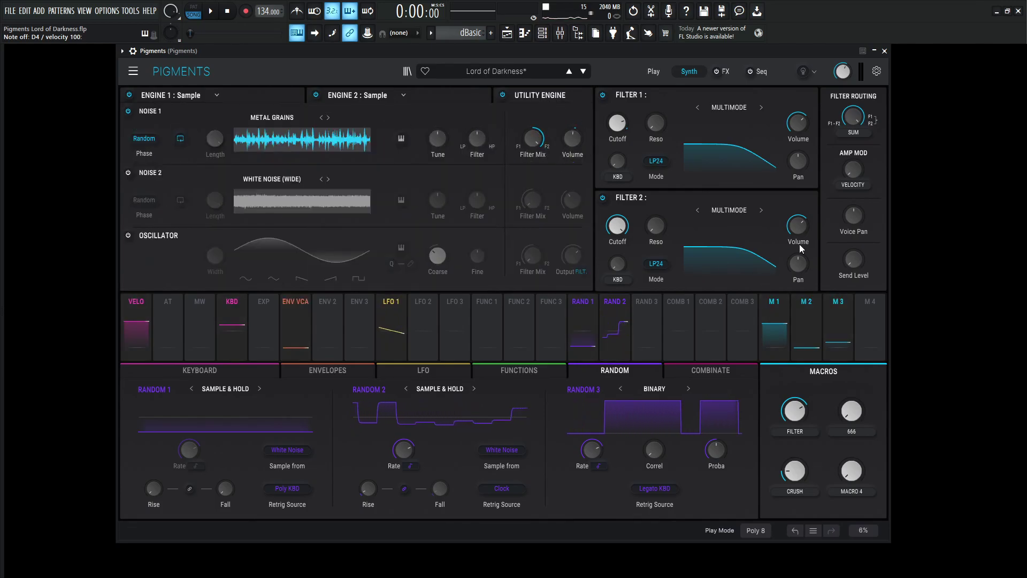
mouse_move(854, 118)
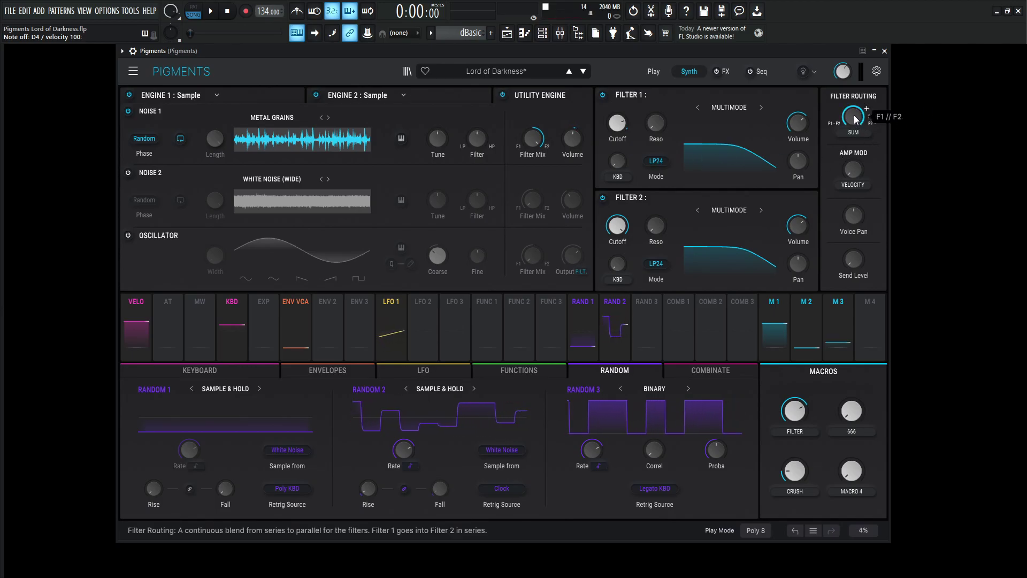
click(856, 121)
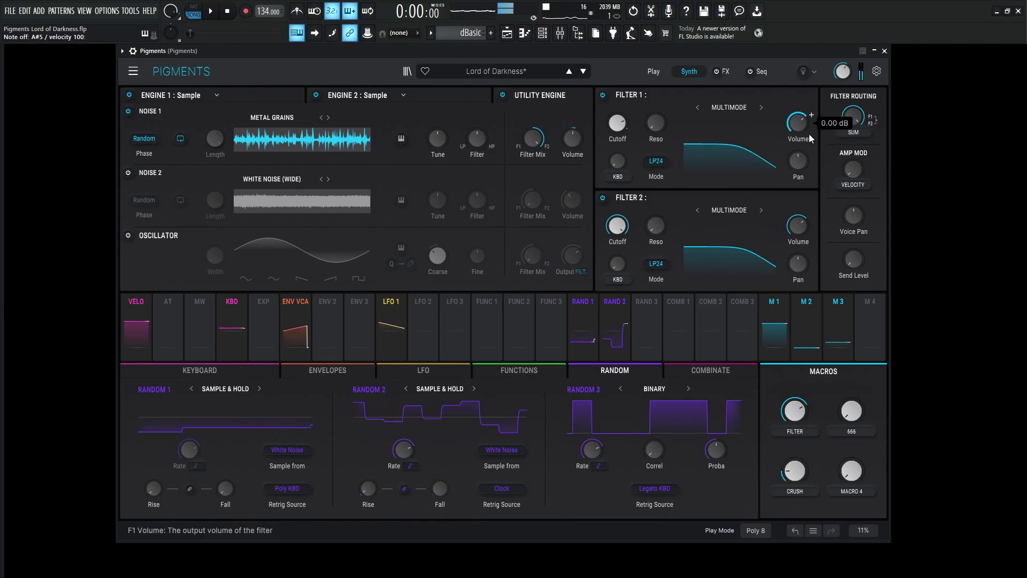
Step: Enable the FX section, view buses B and A, bypass Shimmer and audition the Delay
click(725, 72)
click(716, 71)
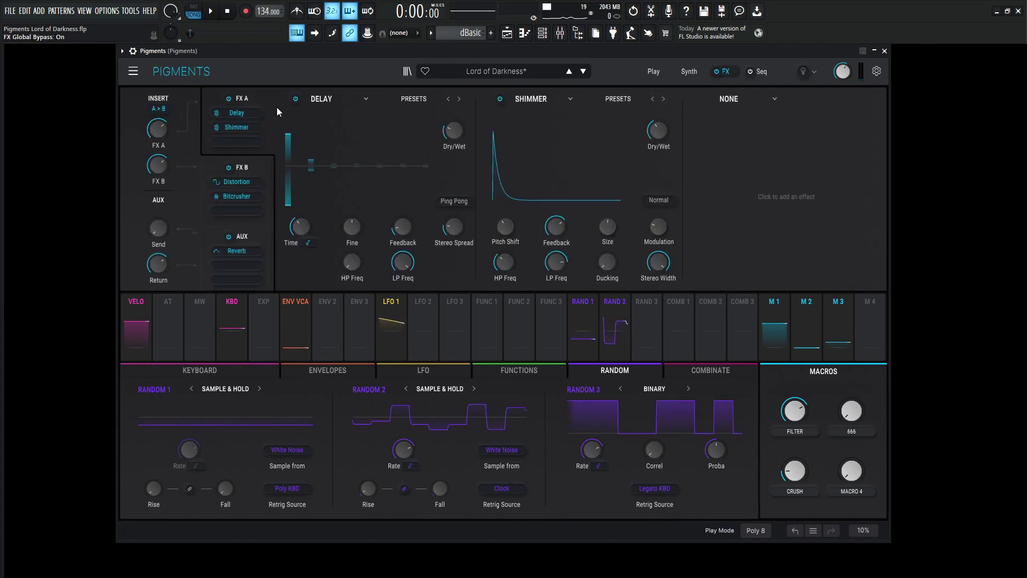
click(255, 166)
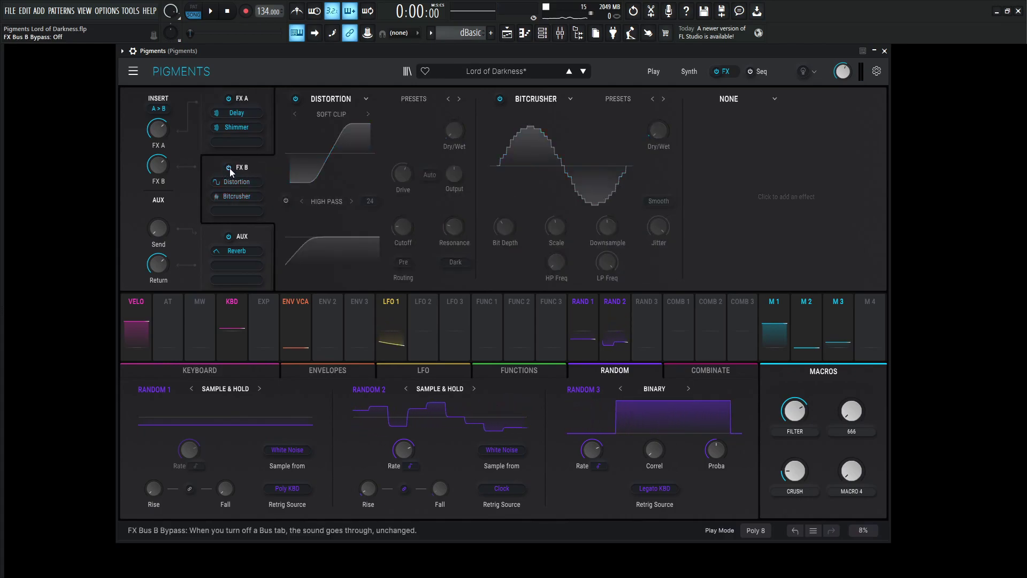
click(259, 103)
click(500, 99)
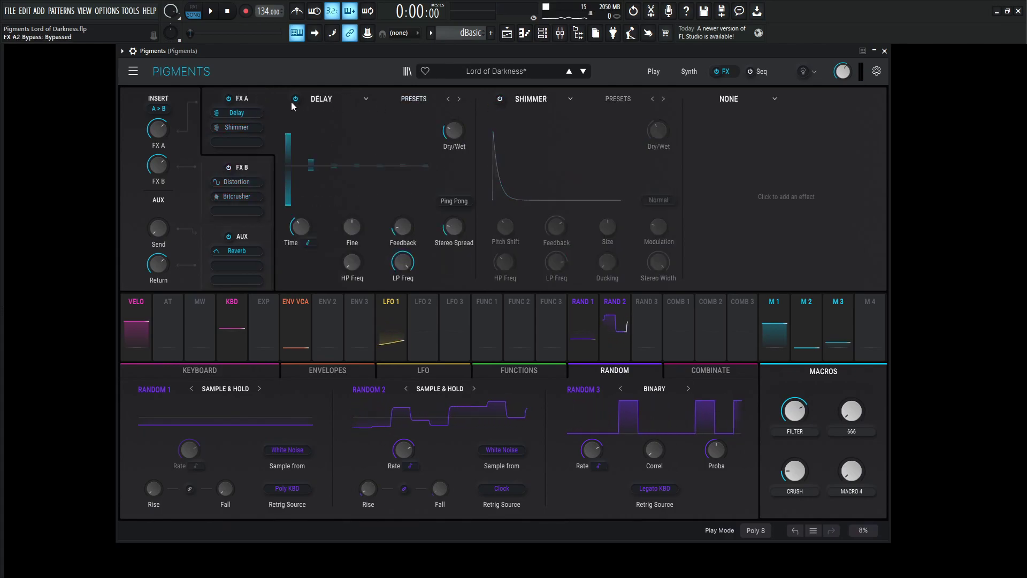
key(n)
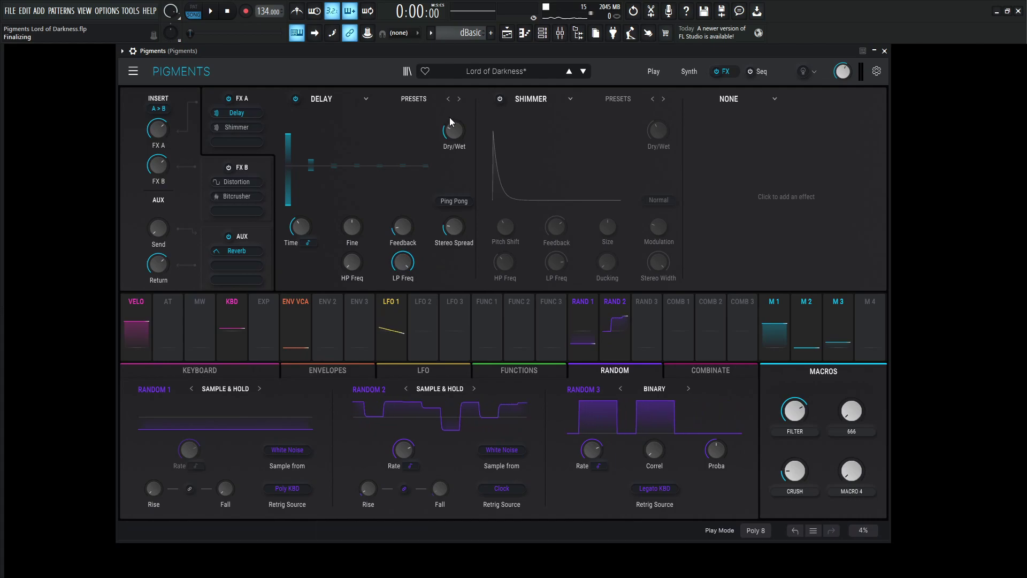
mouse_move(454, 131)
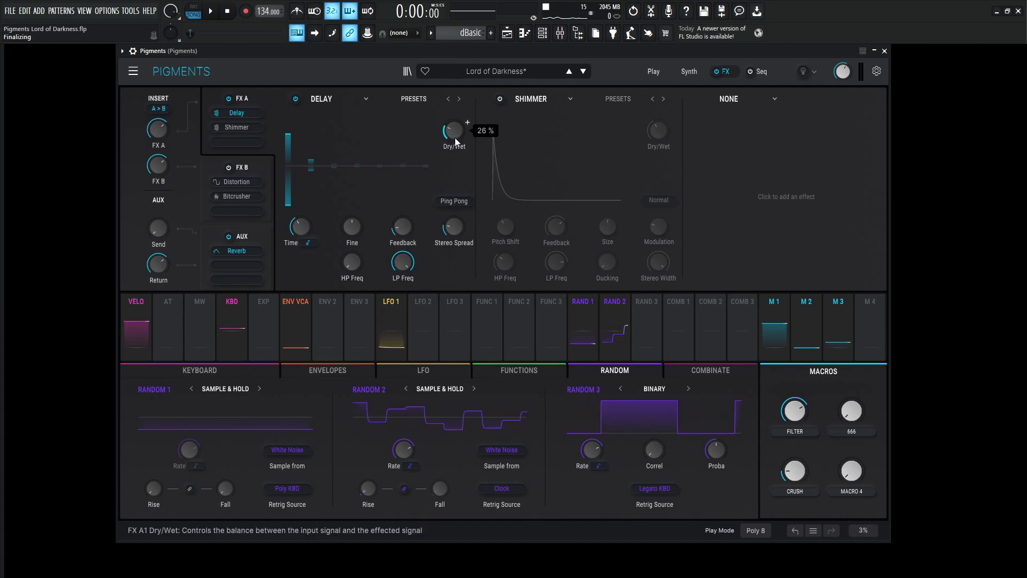
Step: Turn the Shimmer on bus A back on after the Delay
click(501, 98)
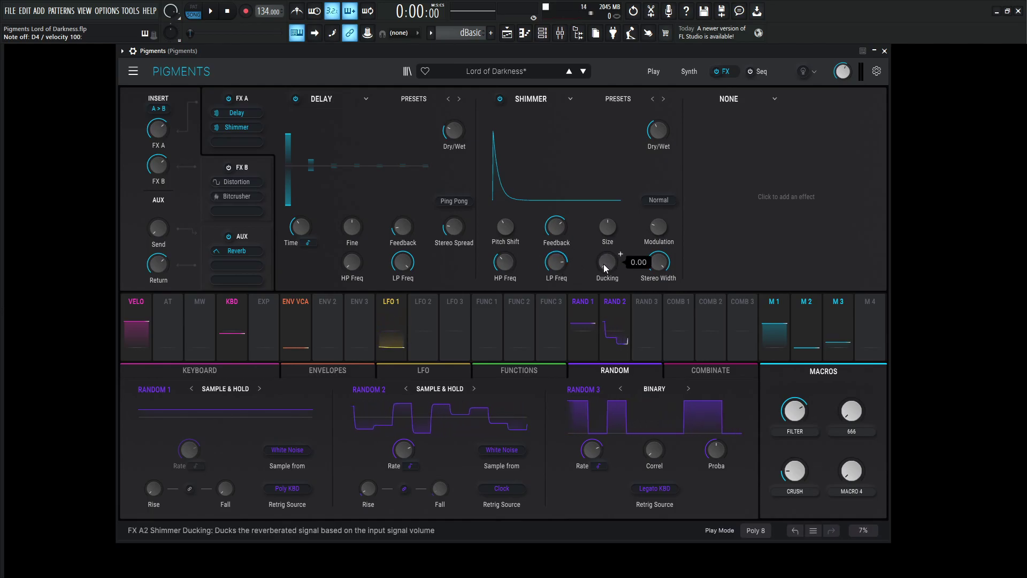
mouse_move(658, 262)
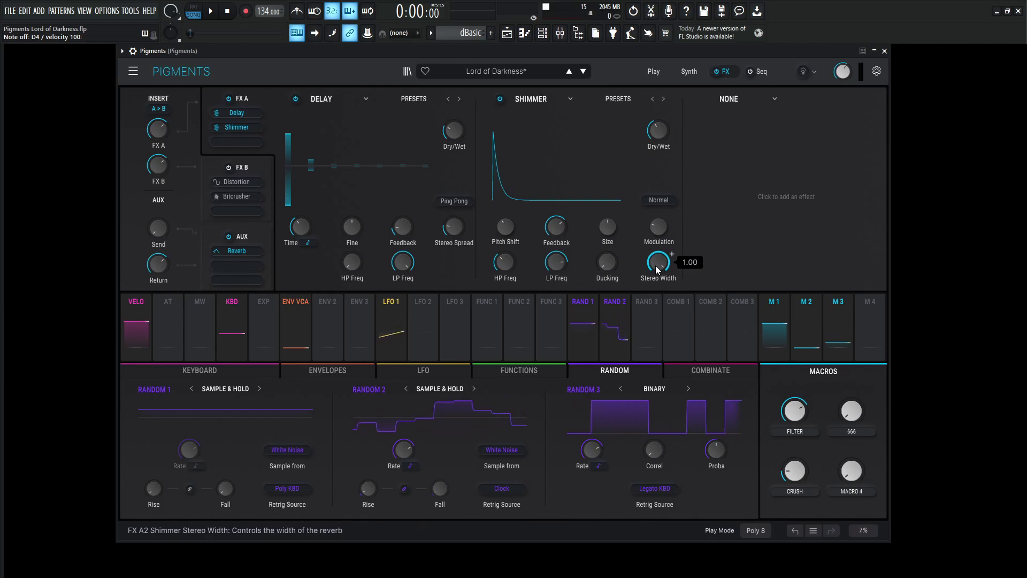
Step: Select FX bus B, switch it on, and bypass its Bitcrusher
click(241, 176)
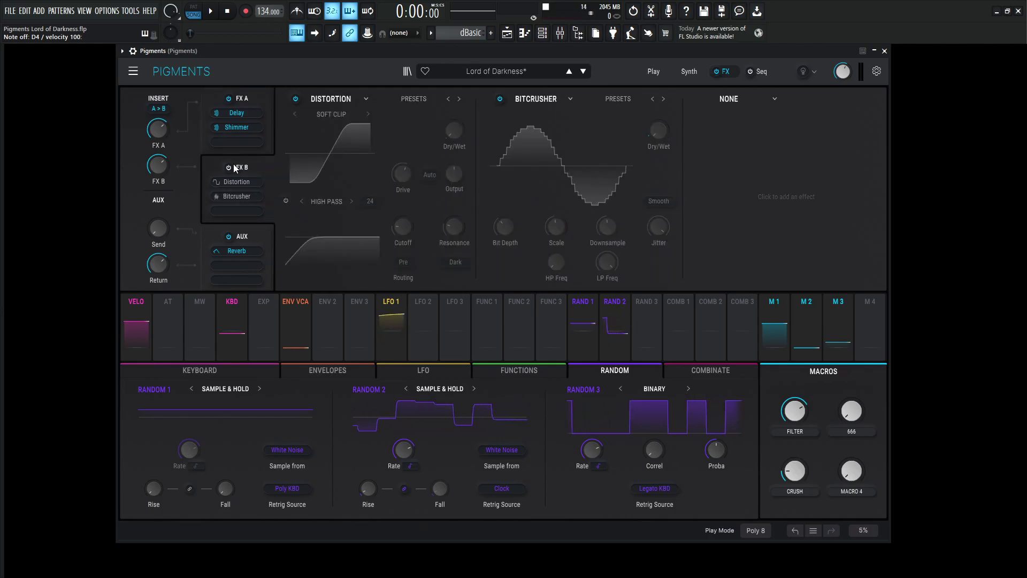
click(228, 168)
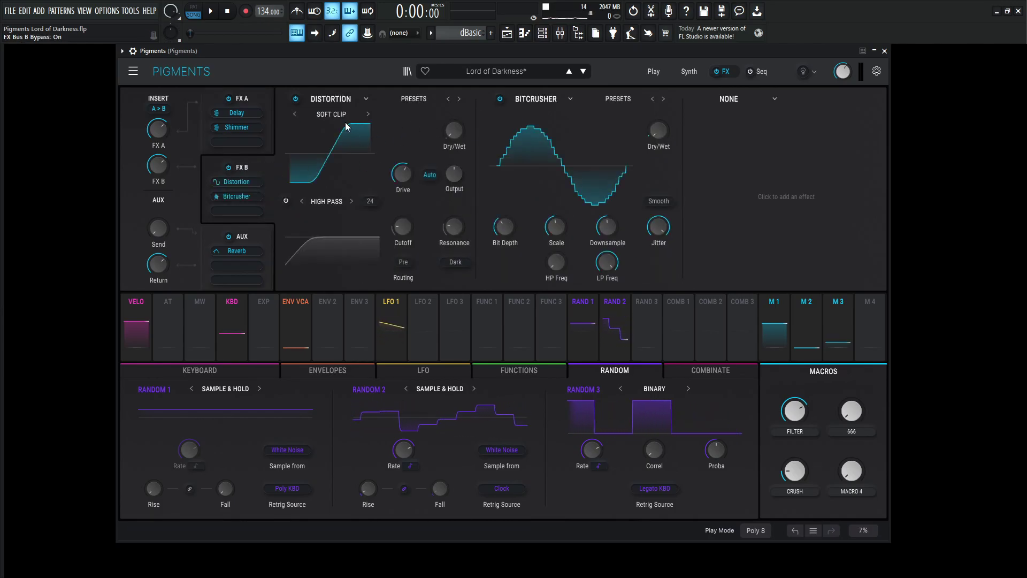
click(499, 99)
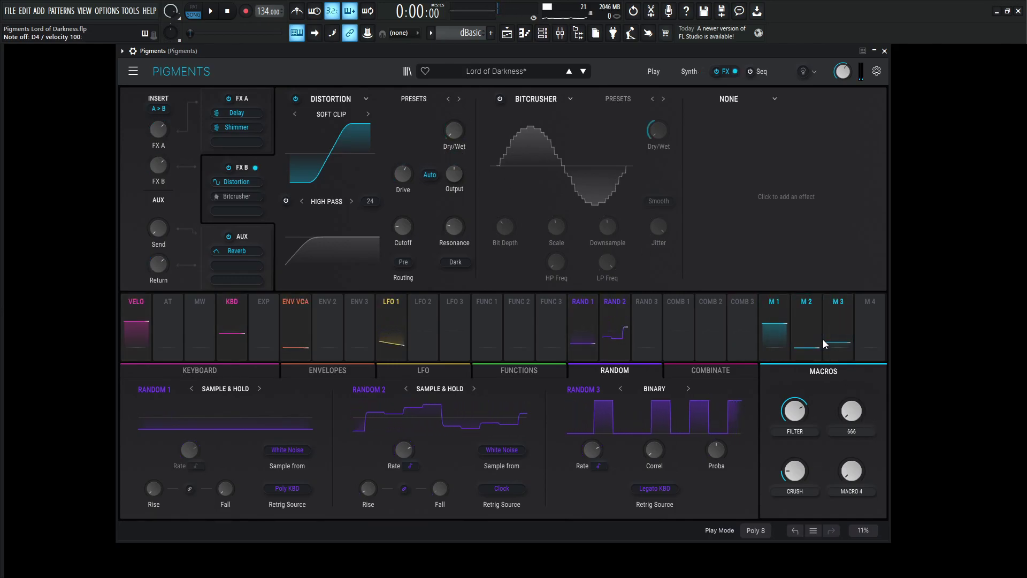
Step: Review Macro 2's routings, raise Macro 2 to hear it, then close the list
click(812, 304)
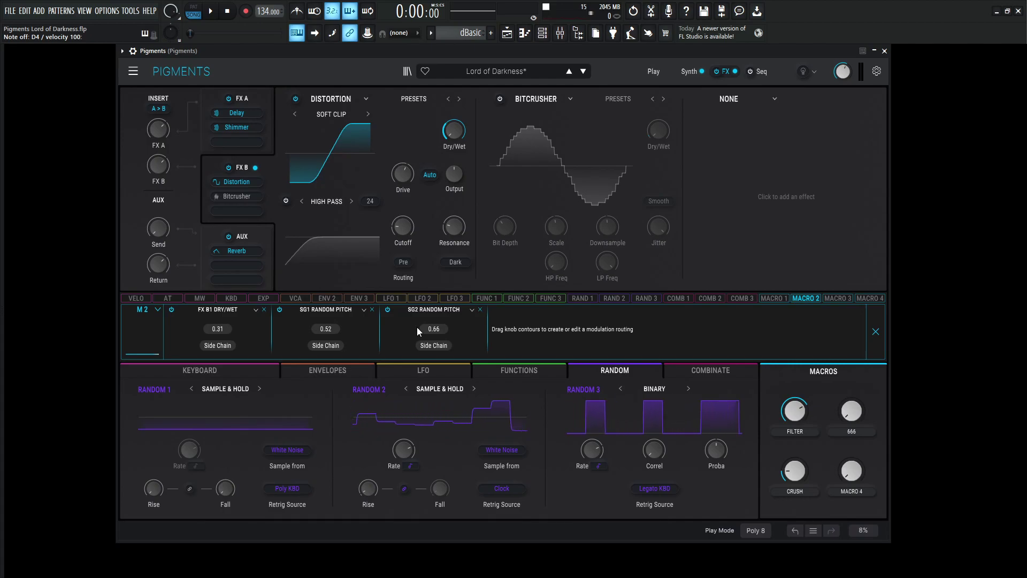
drag(850, 410, 850, 345)
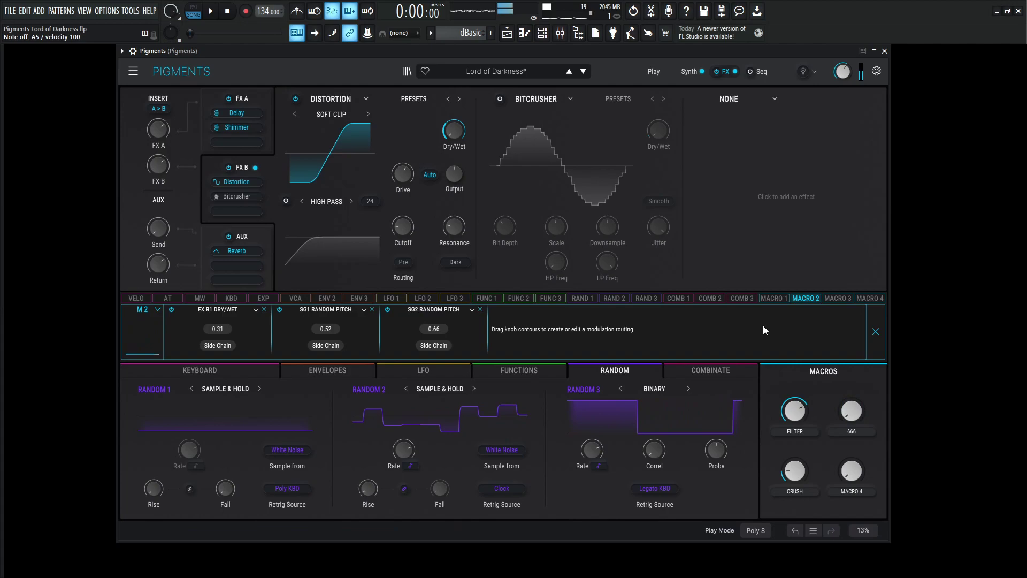
click(874, 329)
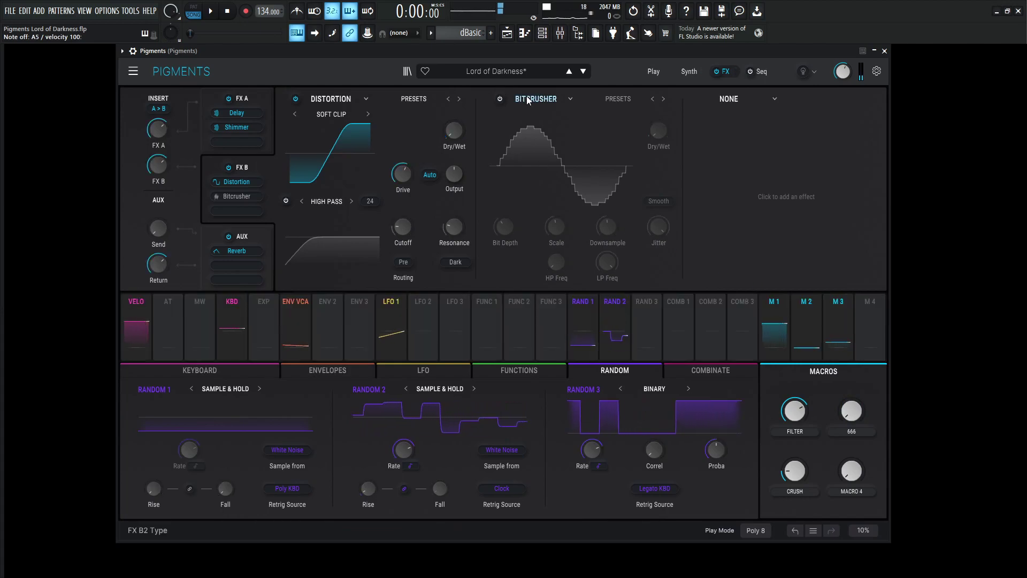
Step: Re-enable the Bitcrusher, audition the CRUSH and 666 macros, and leave CRUSH at zero
click(500, 99)
mouse_move(454, 130)
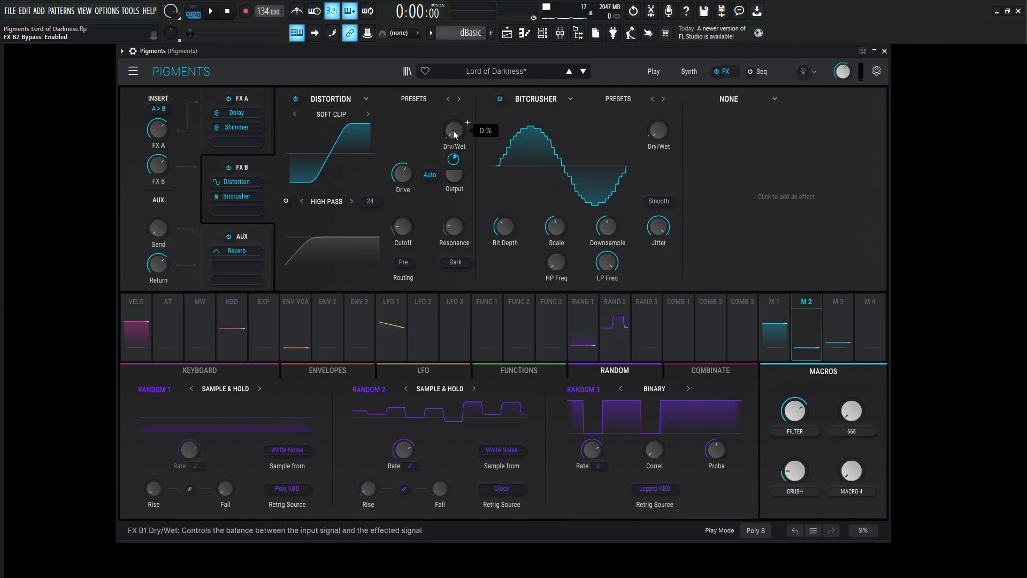
drag(454, 130, 454, 165)
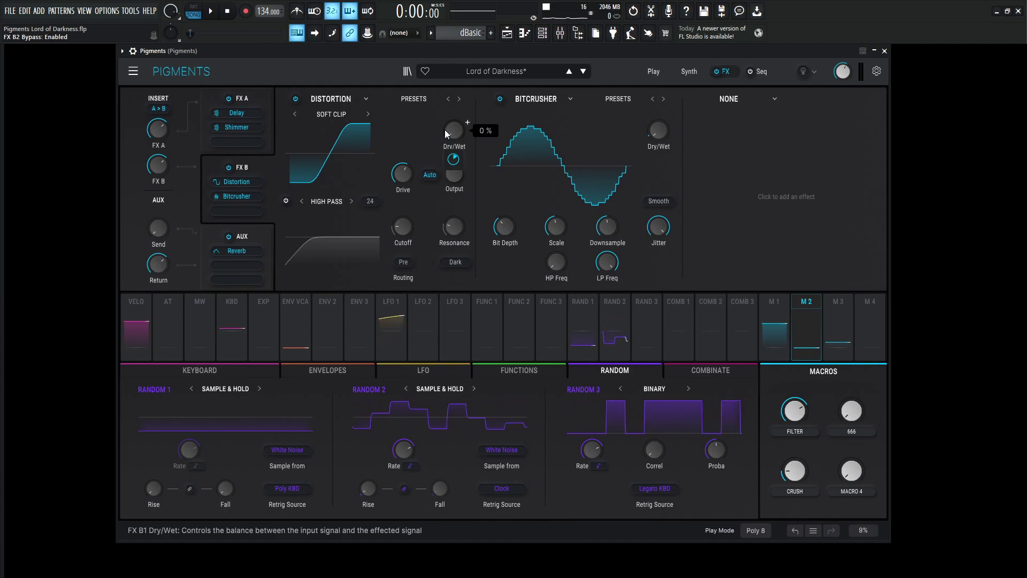
mouse_move(852, 471)
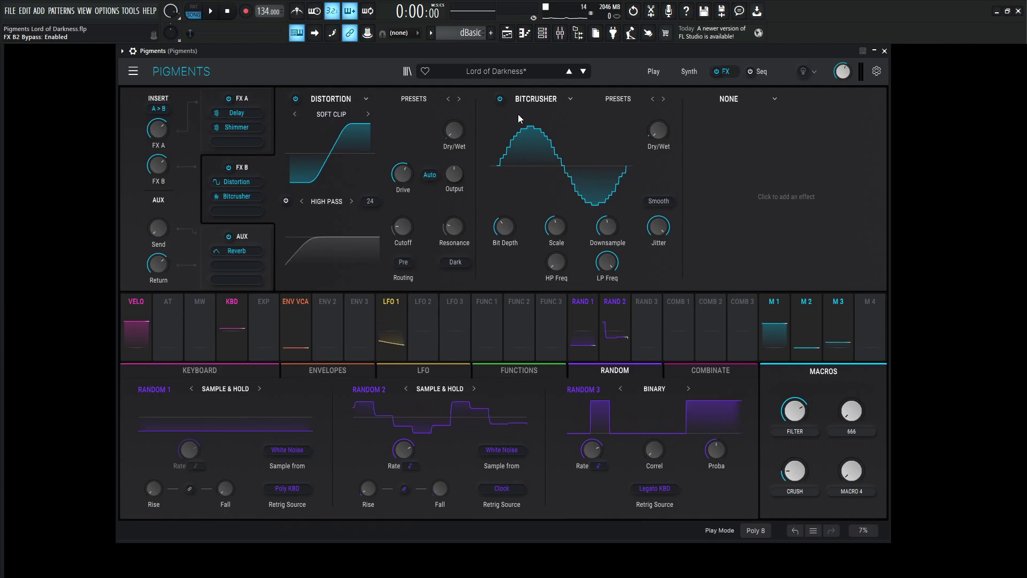
mouse_move(795, 471)
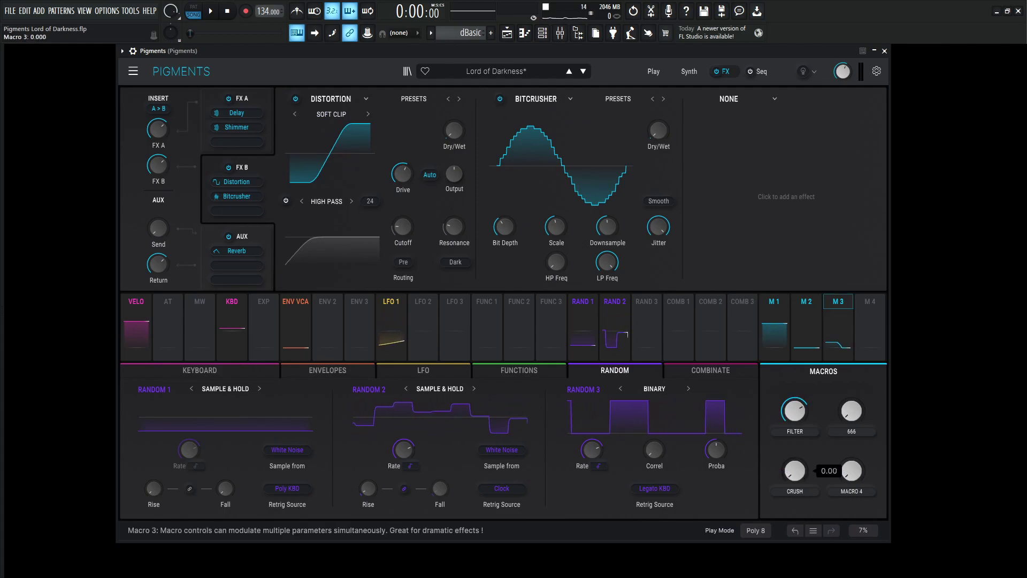
drag(795, 471, 795, 506)
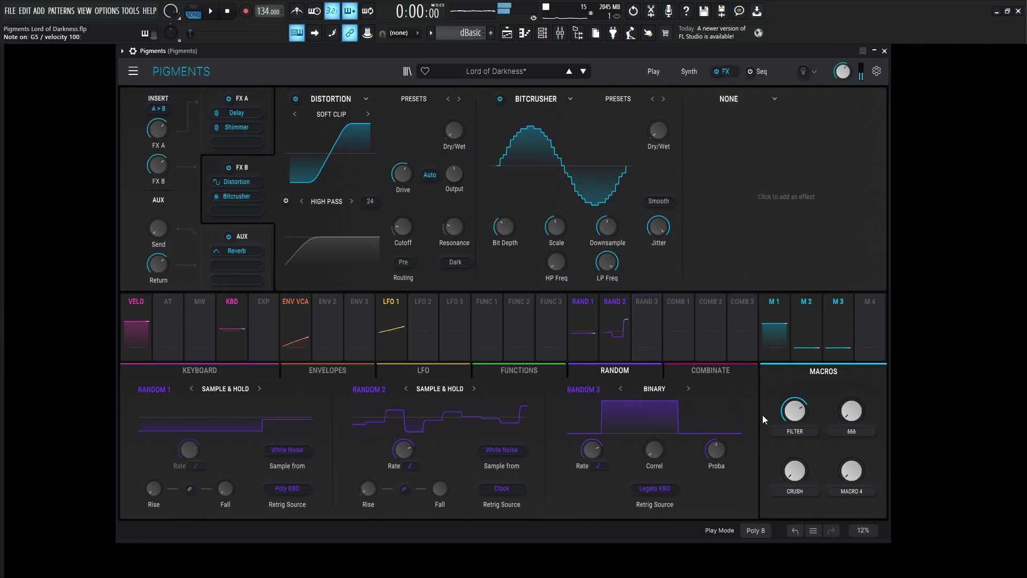
mouse_move(795, 471)
mouse_down()
mouse_move(795, 413)
mouse_move(794, 473)
mouse_up()
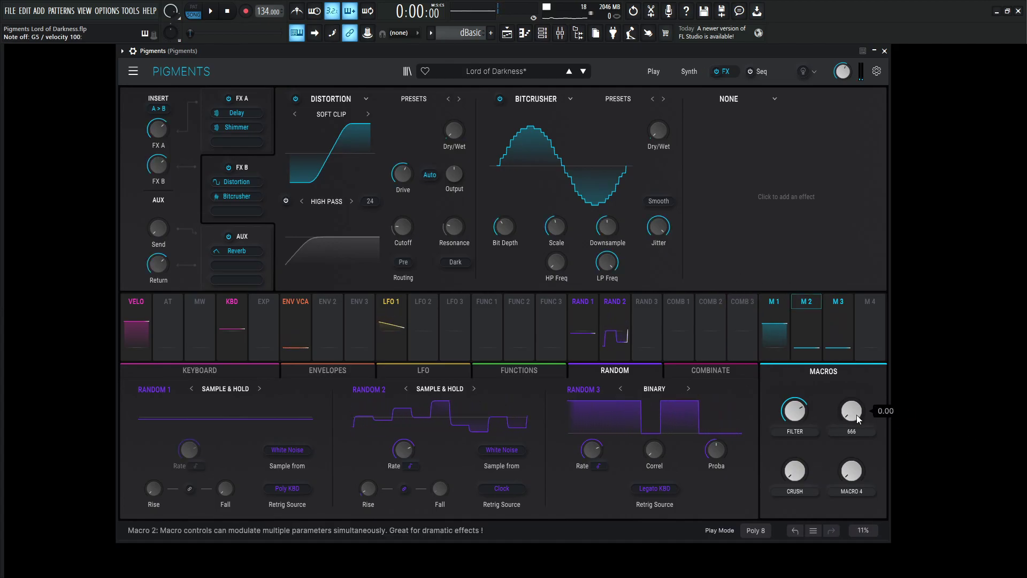
mouse_move(851, 411)
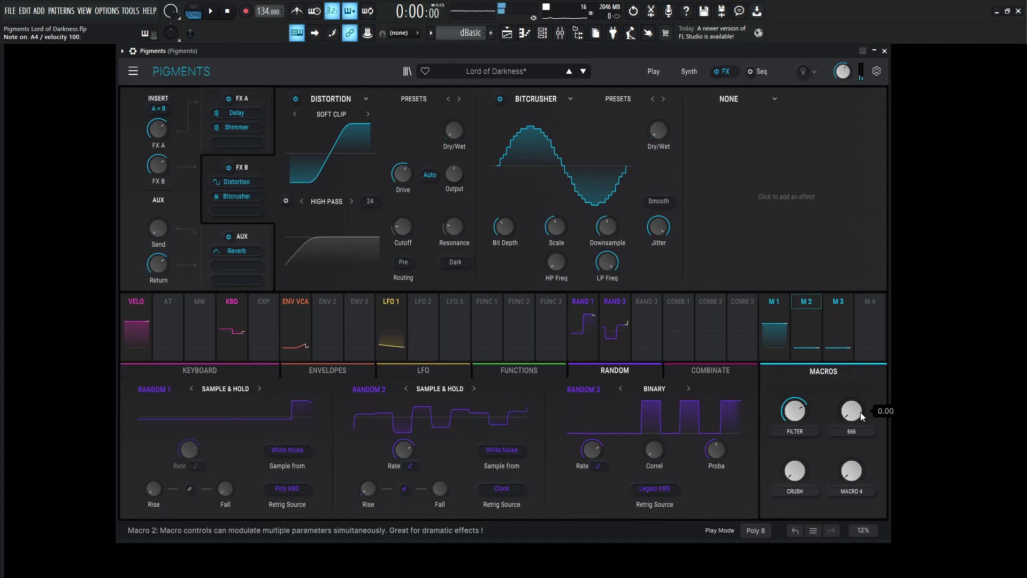
drag(861, 408, 861, 368)
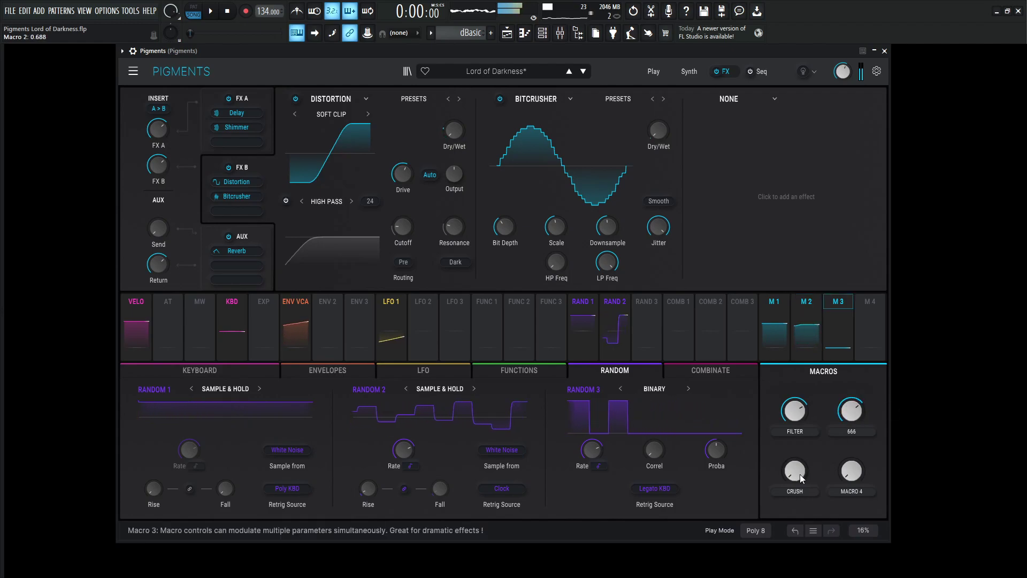
mouse_move(795, 470)
mouse_down()
mouse_move(794, 426)
mouse_move(795, 482)
mouse_up()
drag(851, 410, 852, 458)
Step: Sweep the FILTER macro between roughly 0.47 and 0.96 on the synth page
click(689, 71)
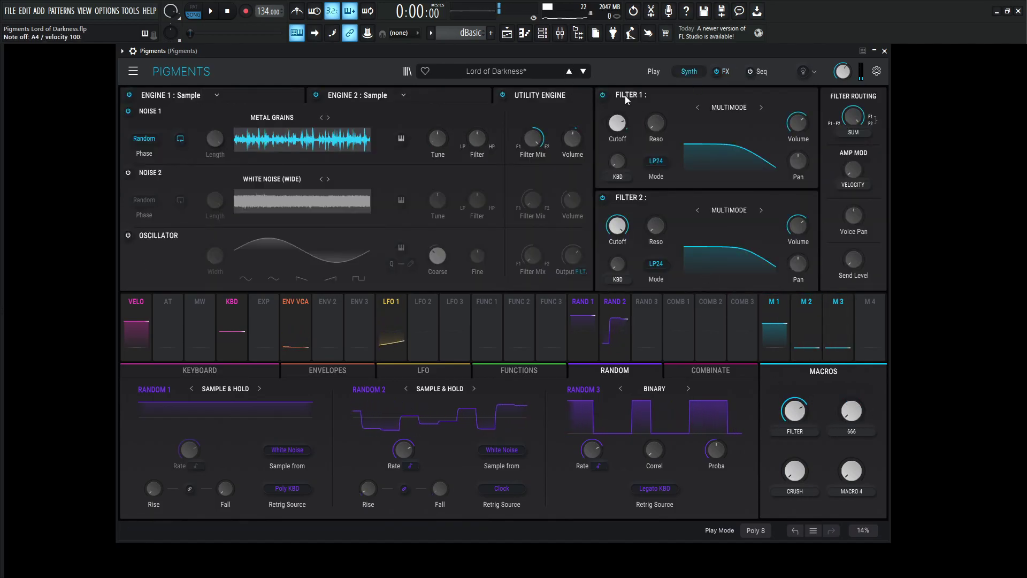
drag(619, 169, 619, 158)
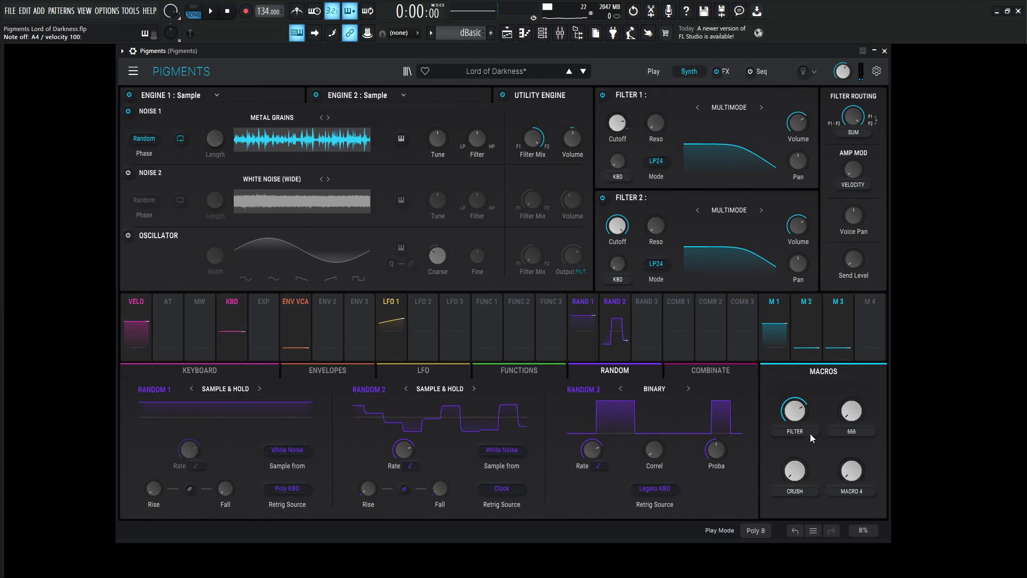
drag(794, 411, 794, 450)
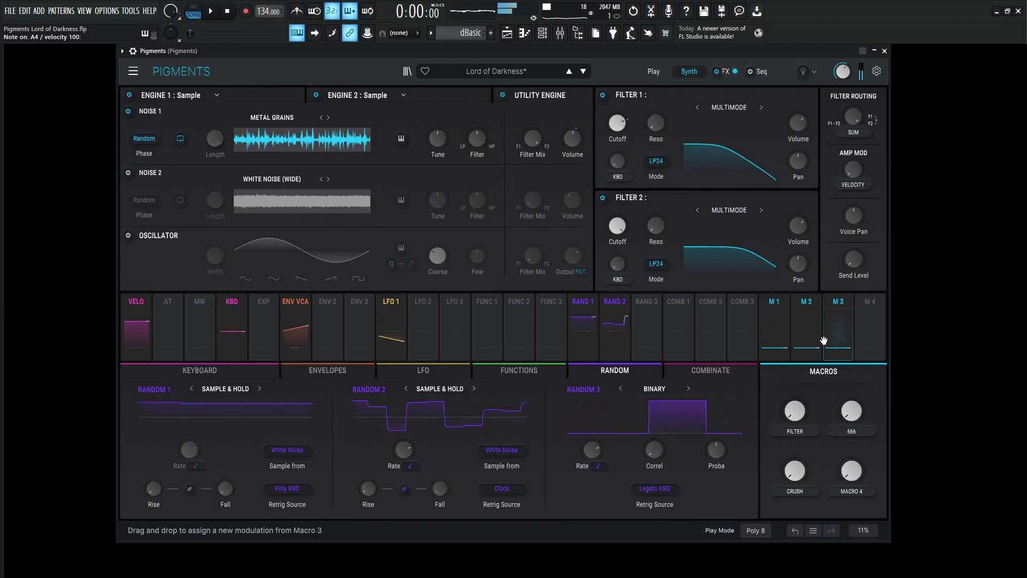
mouse_move(794, 411)
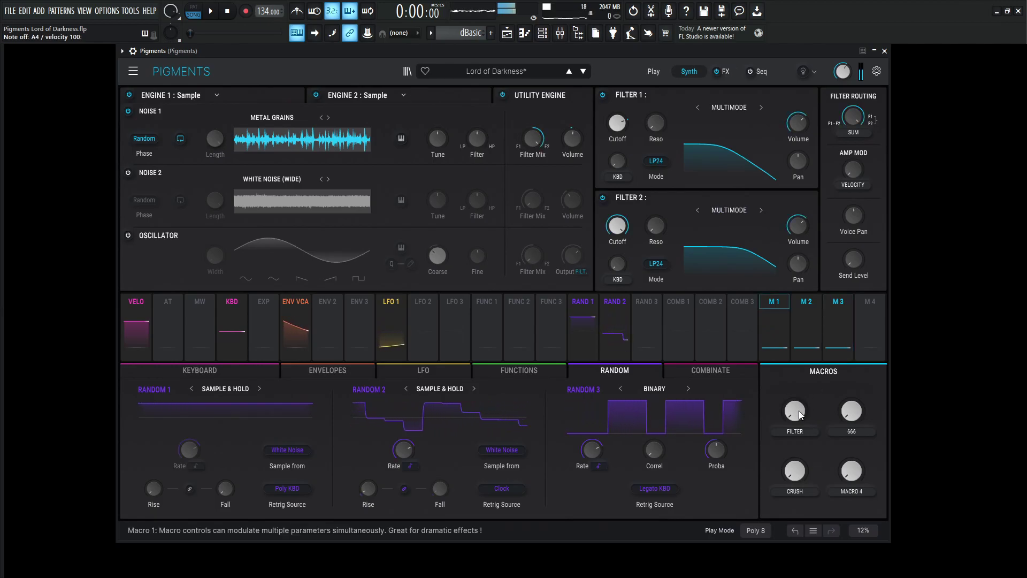
drag(797, 413, 796, 351)
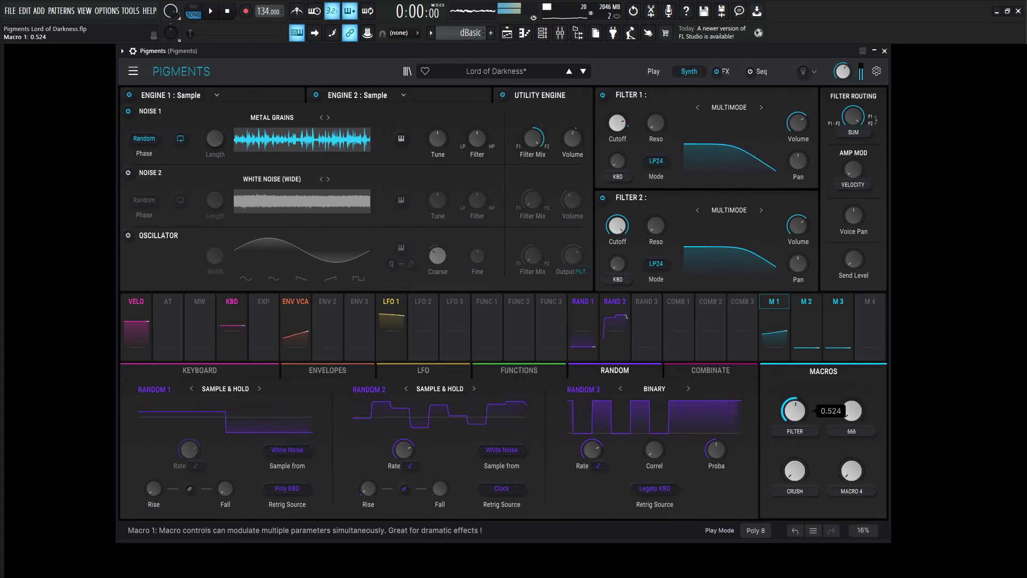
mouse_move(797, 335)
mouse_down()
mouse_move(797, 283)
mouse_move(798, 412)
mouse_up()
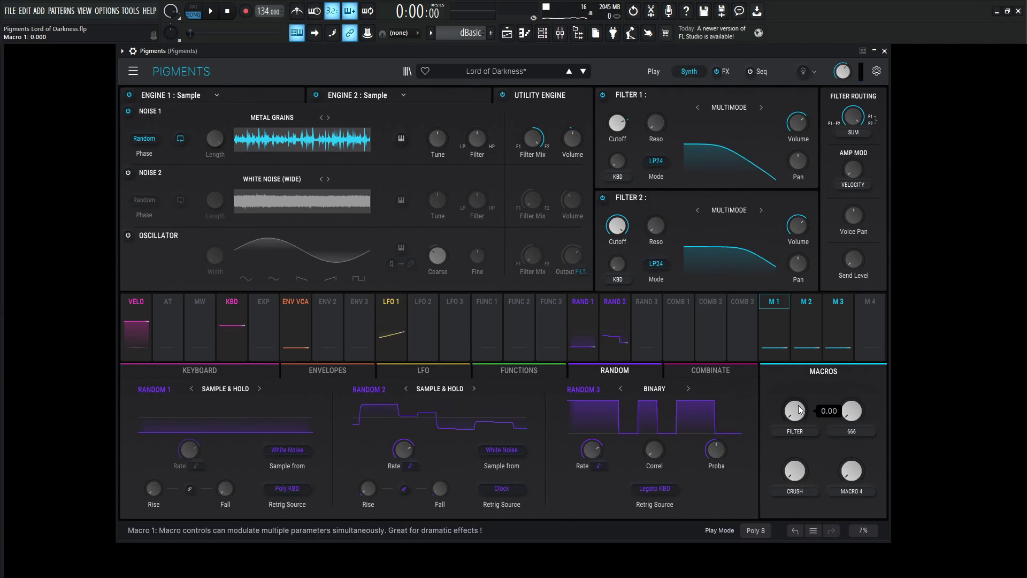
mouse_move(798, 410)
mouse_down()
mouse_move(795, 377)
mouse_move(794, 429)
mouse_move(795, 374)
mouse_up()
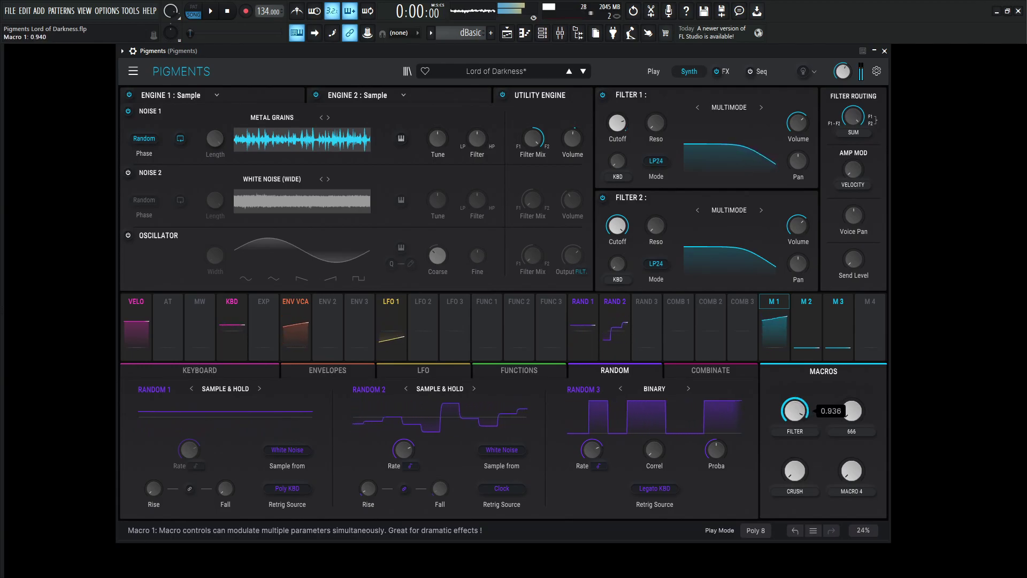
mouse_move(795, 411)
mouse_down()
mouse_move(794, 438)
mouse_move(795, 394)
mouse_move(811, 482)
mouse_up()
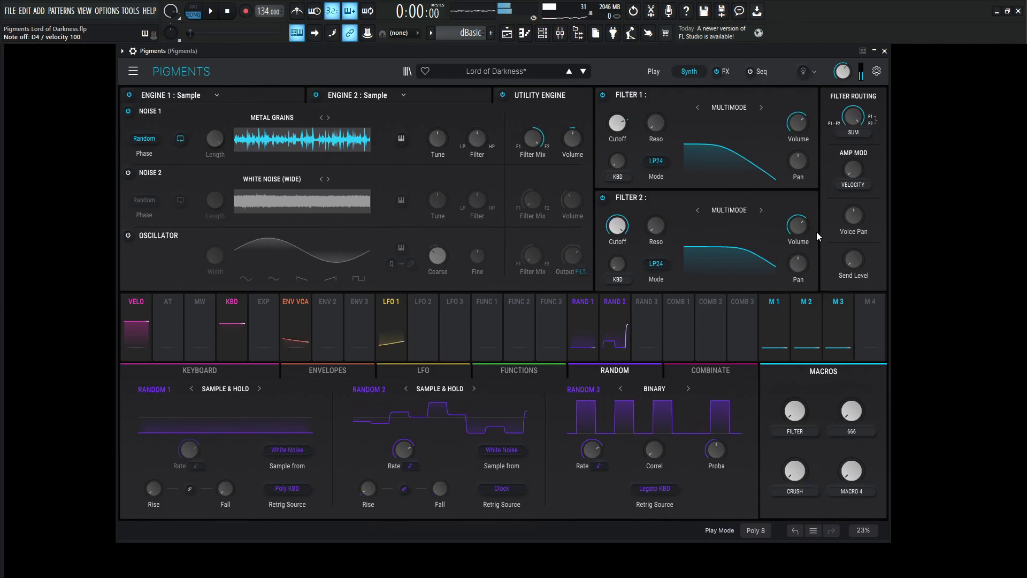
click(731, 73)
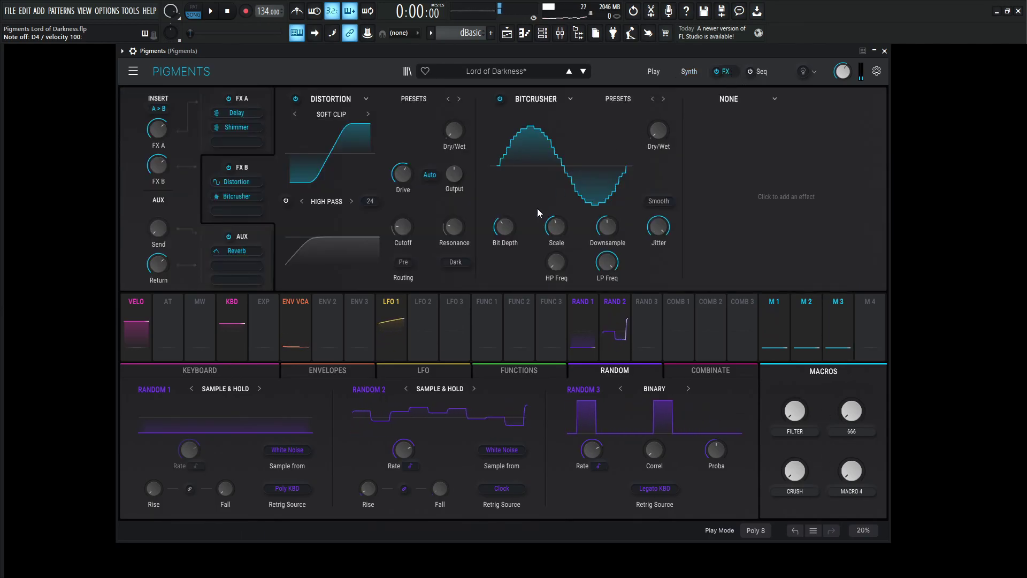
click(695, 73)
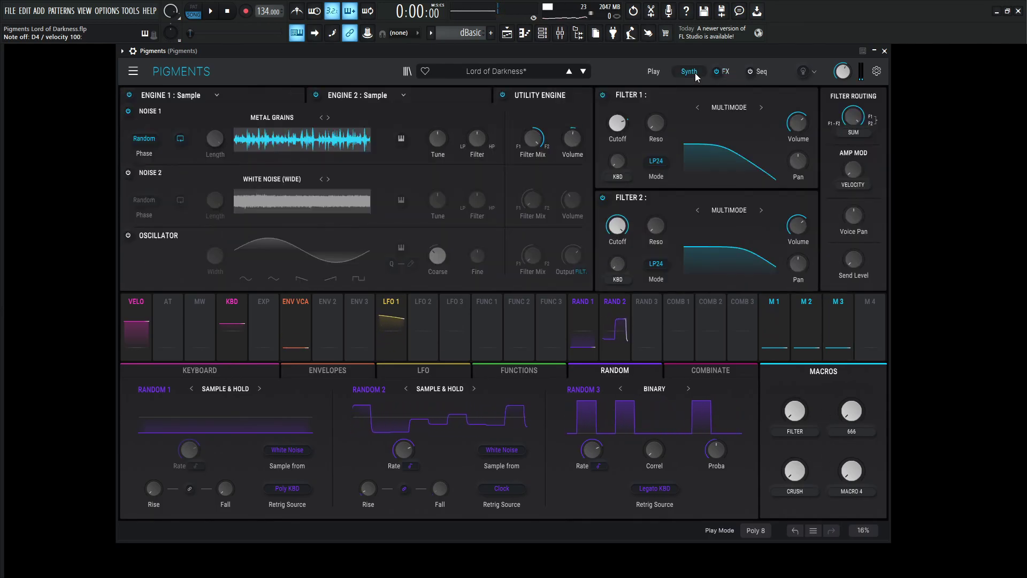